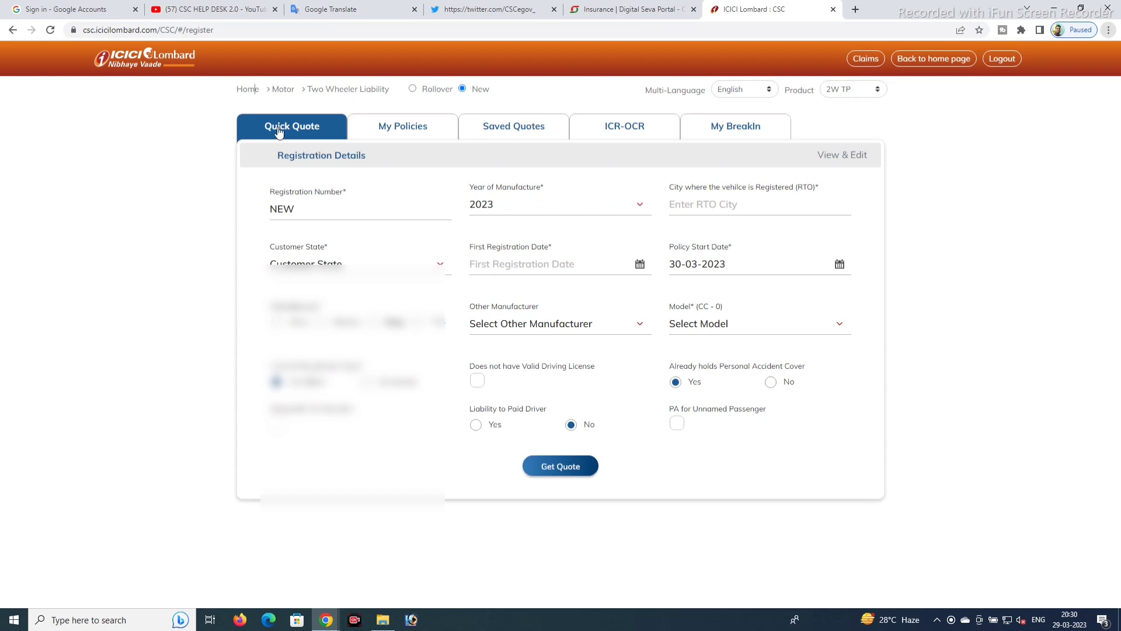
- Go back to the home page and request a 2 Wheeler TP quote to renew an existing policy
click(309, 209)
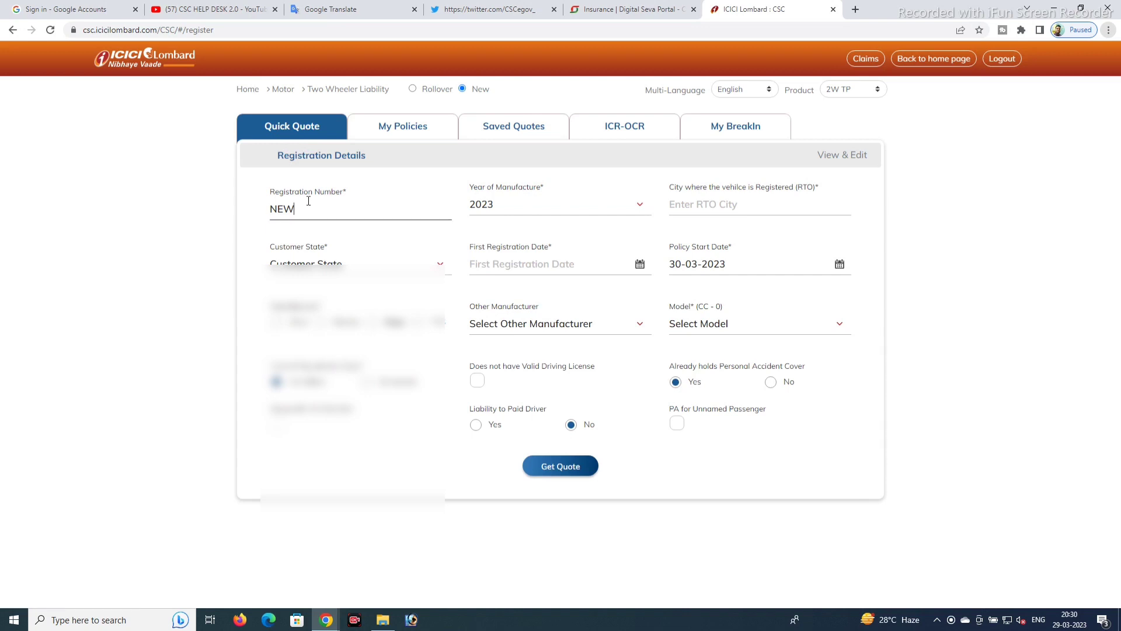
click(250, 96)
click(912, 60)
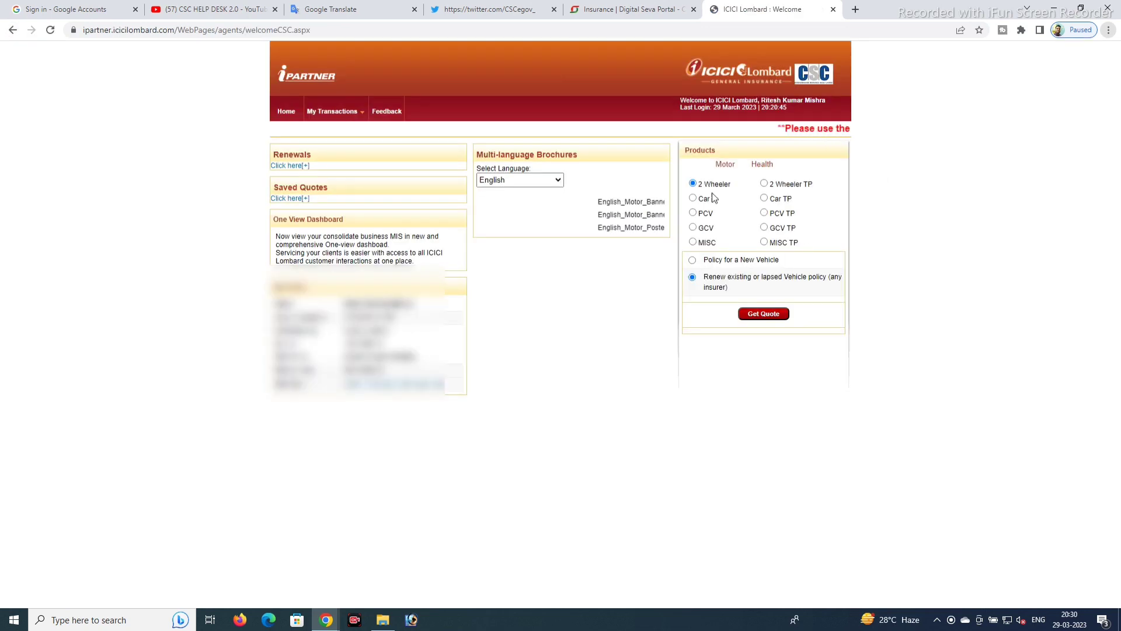
click(765, 185)
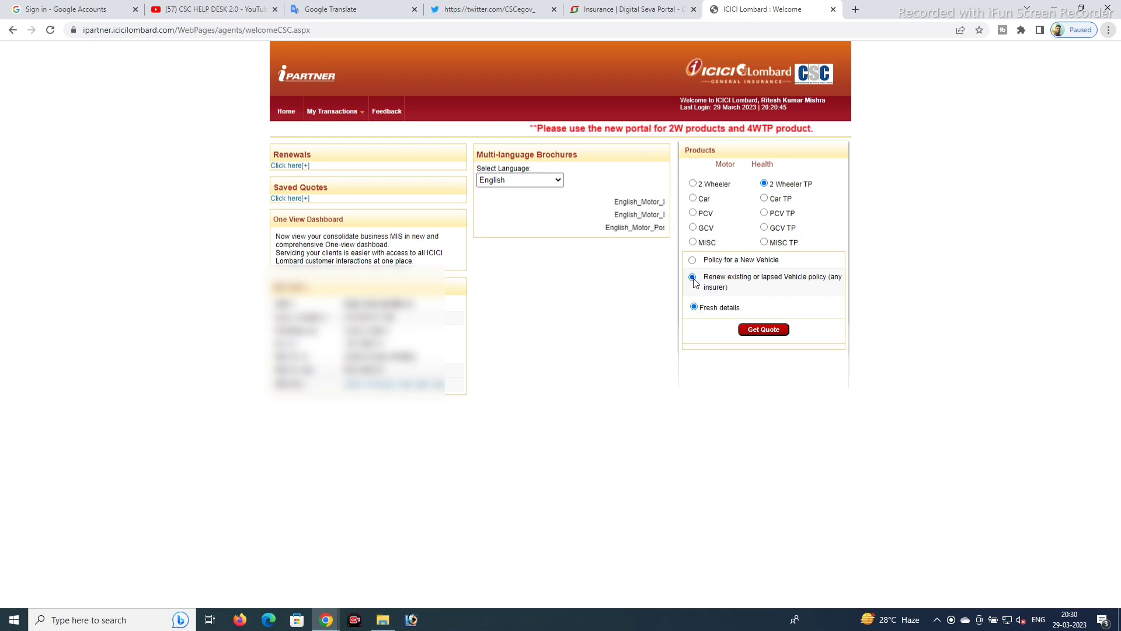
click(762, 329)
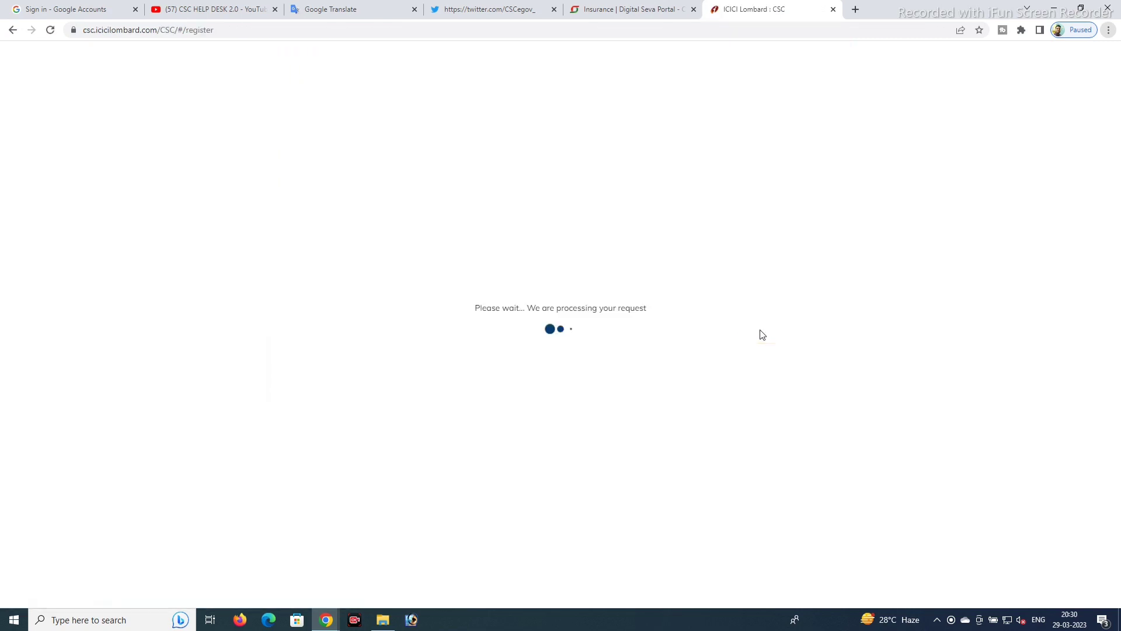
- Enter the vehicle registration number and fetch its RTO details: Jaunpur, 2015 Hero MotoCorp Maestro
click(356, 212)
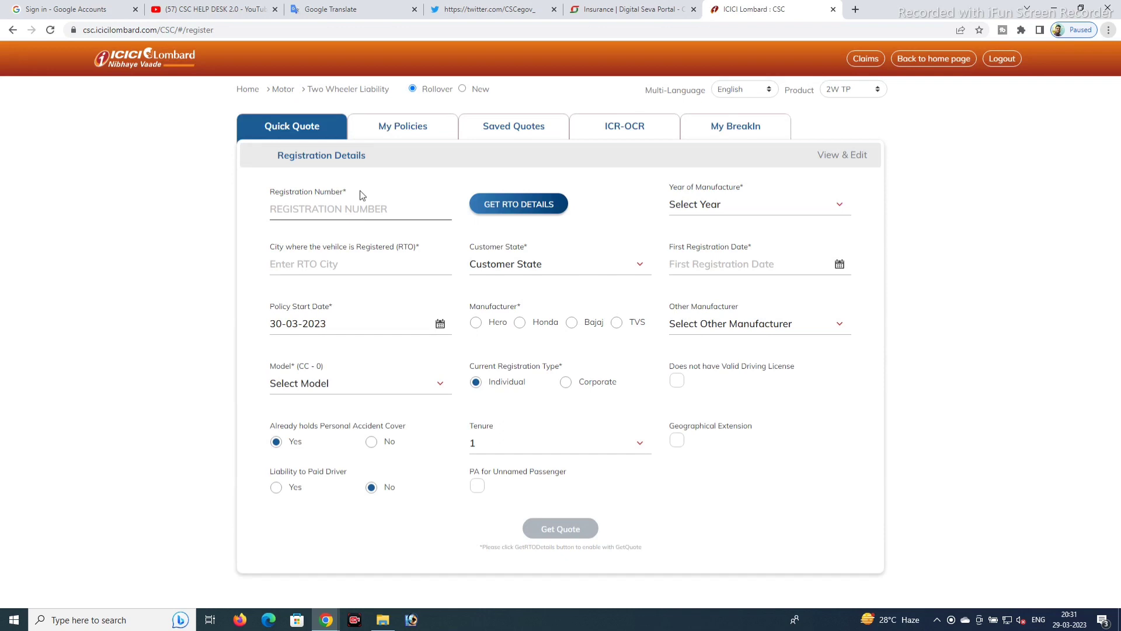
text(U)
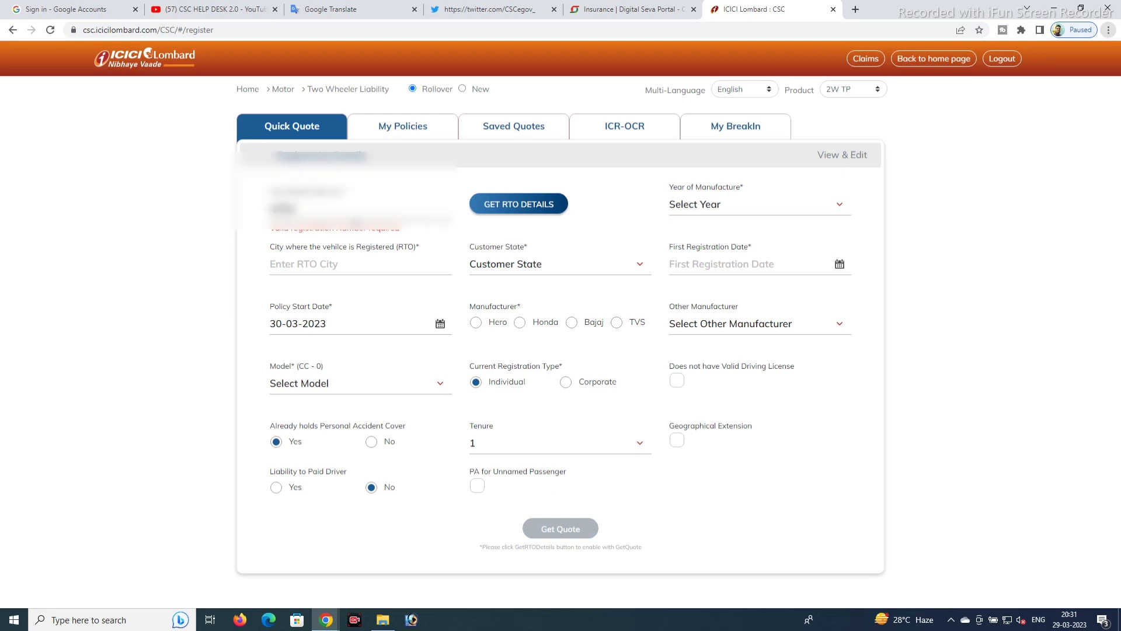
key(ctrl+v)
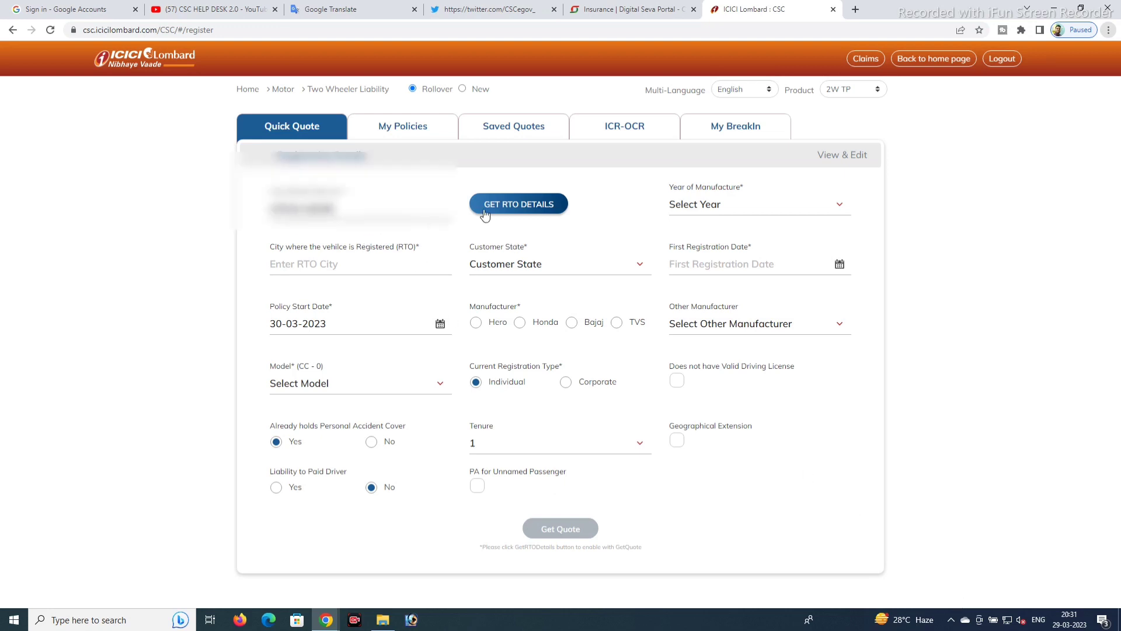
click(491, 212)
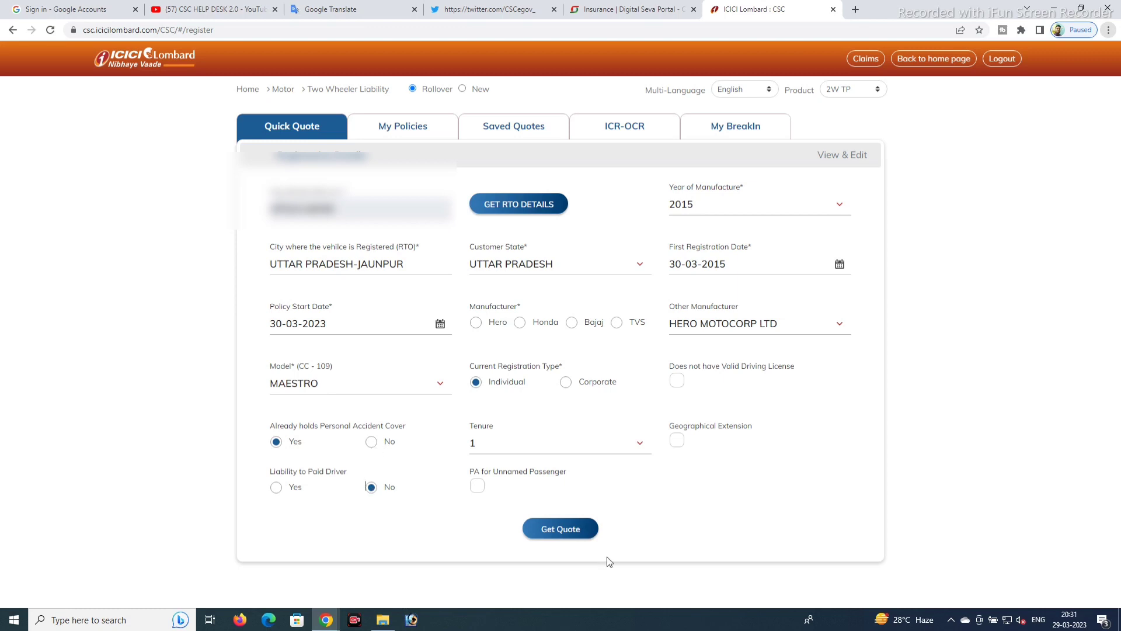
- Get the quote, then compare the ₹1433 premium with PA cover not held and a paid driver added
click(554, 530)
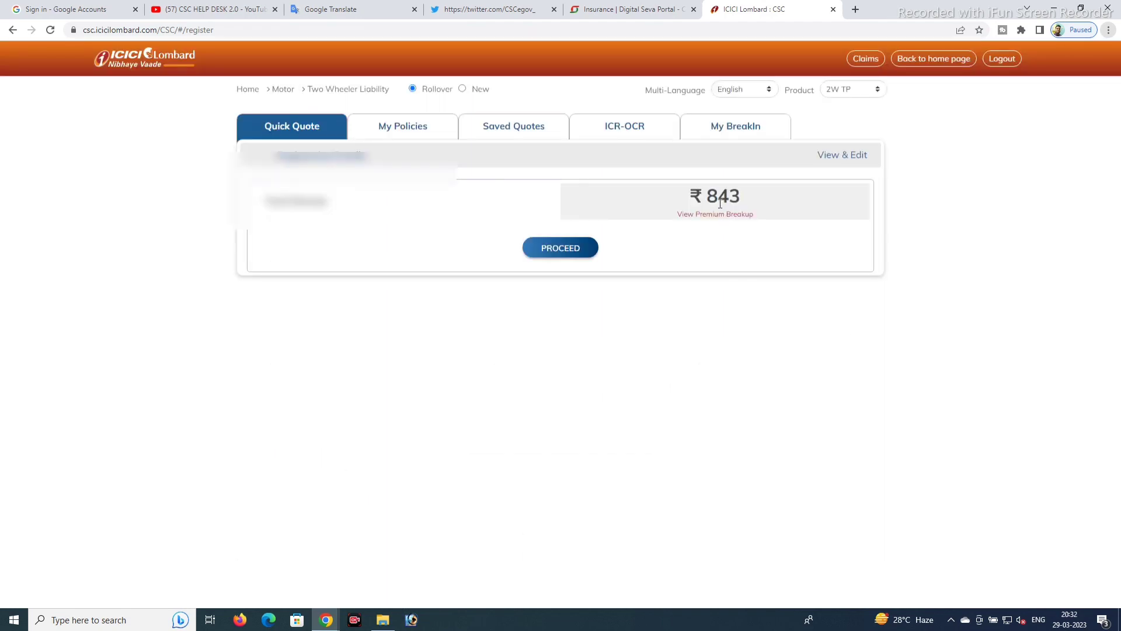
click(841, 156)
click(368, 443)
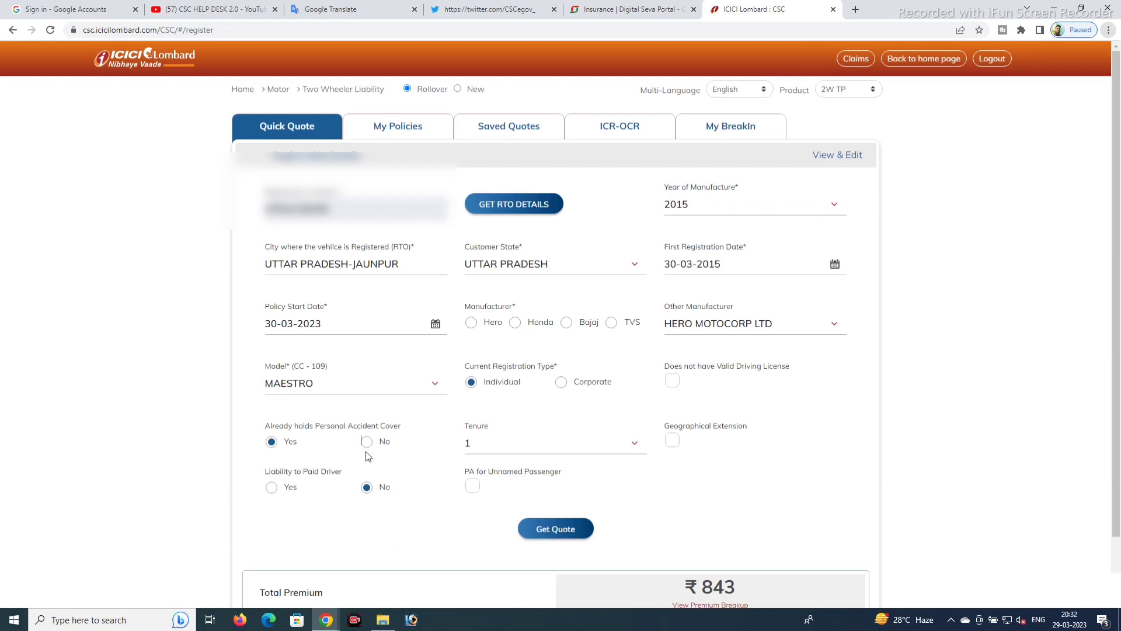
click(275, 491)
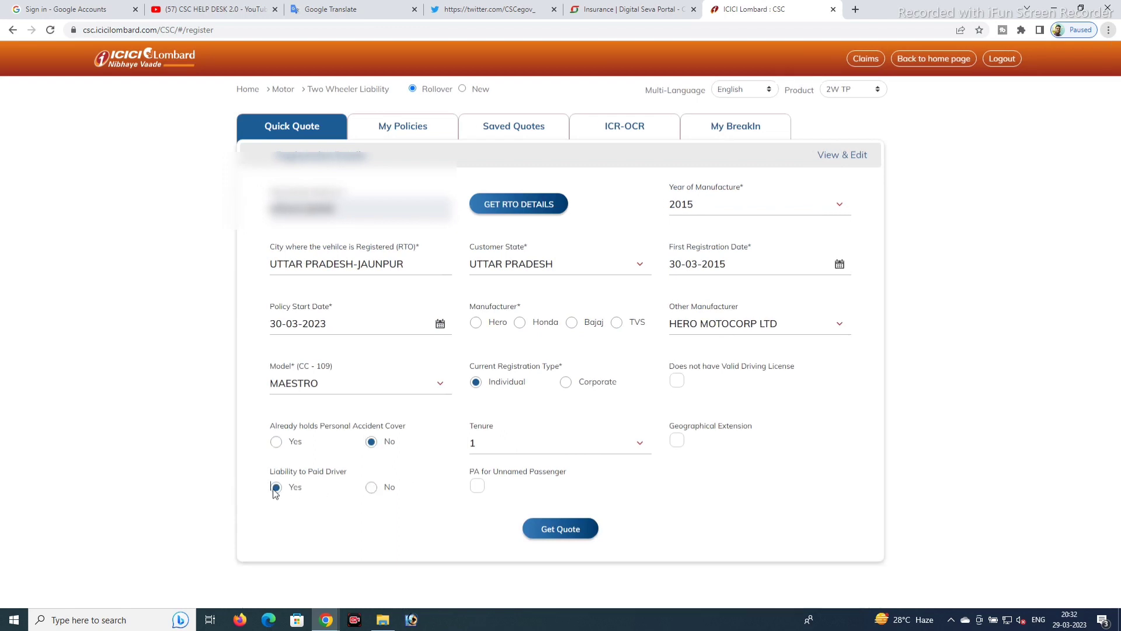
click(542, 533)
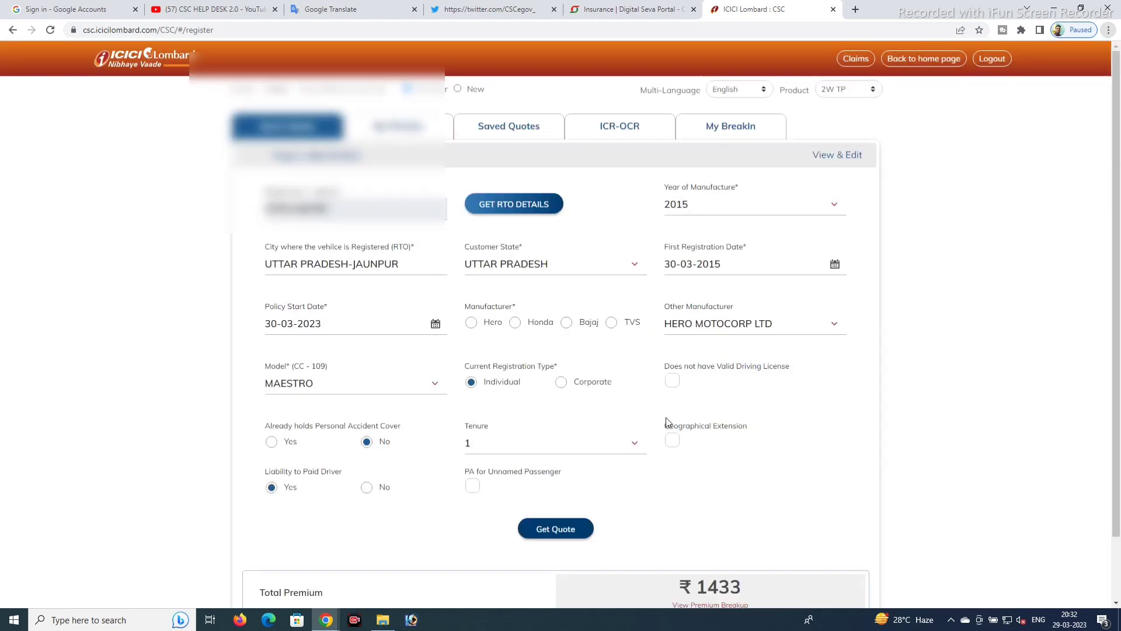
scroll(669, 422, down, 1)
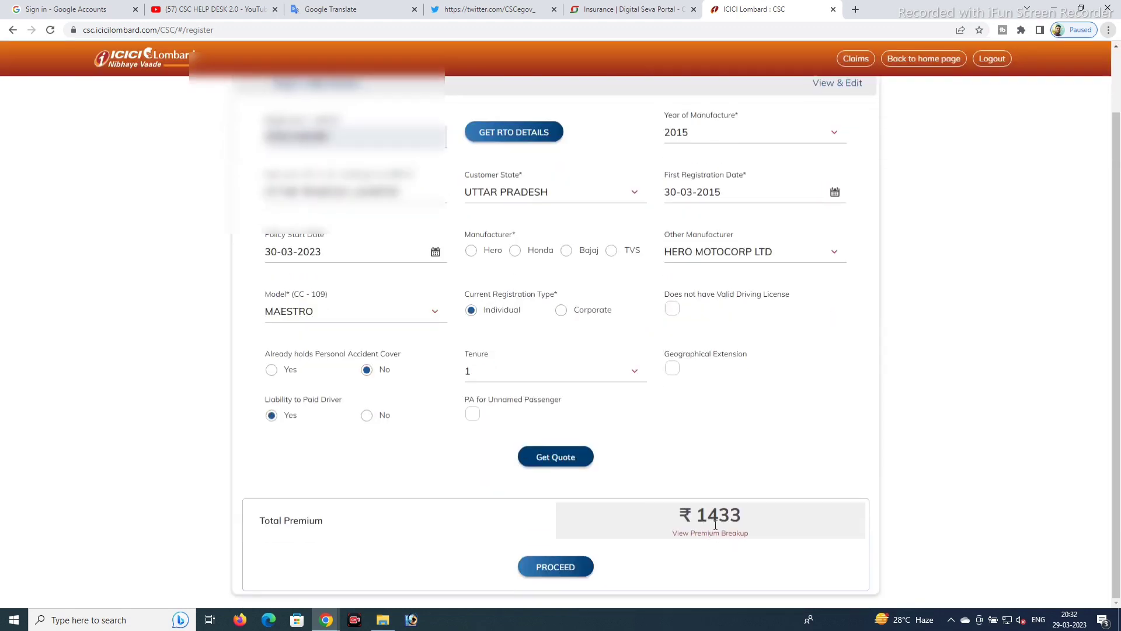
drag(744, 515, 696, 515)
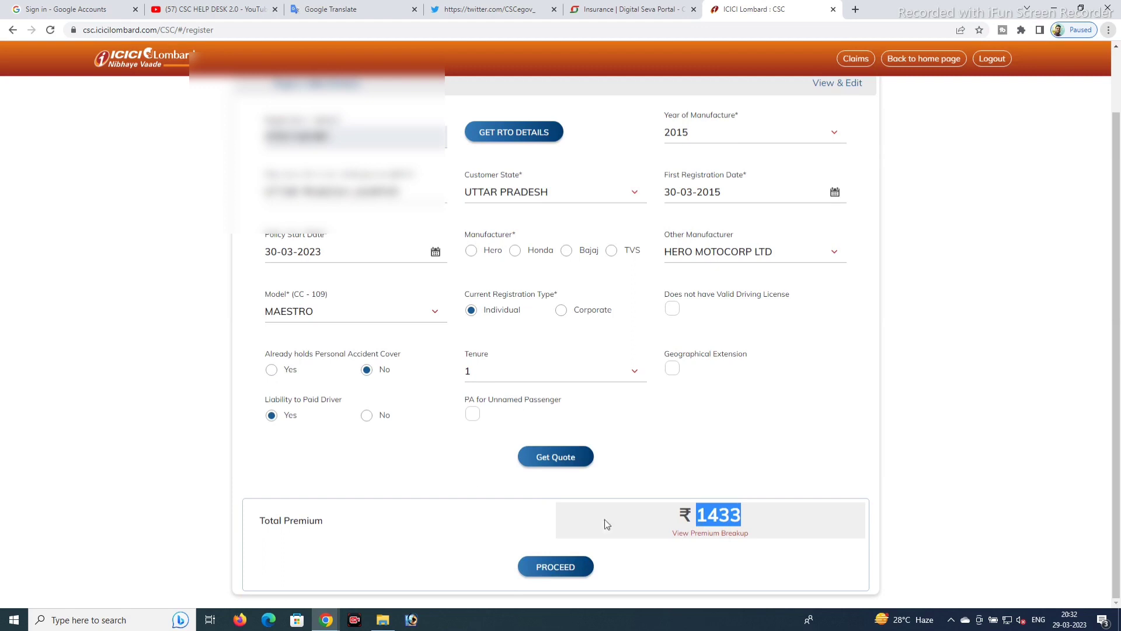
- Restore PA cover held and no paid driver, recalculate to ₹843, and proceed
click(272, 371)
click(375, 488)
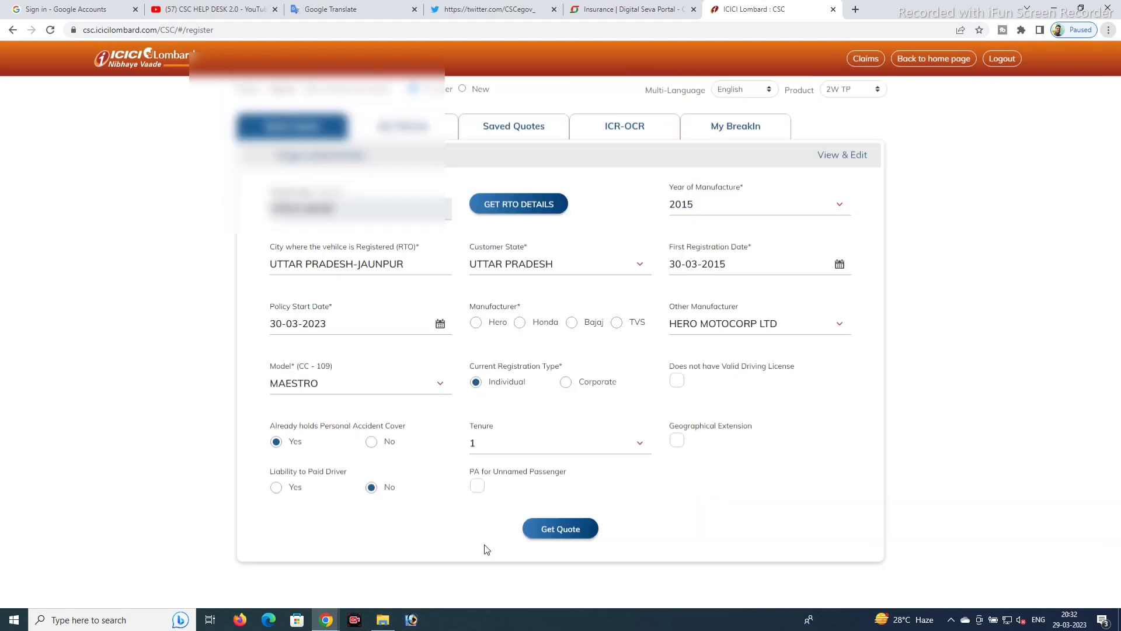
click(553, 529)
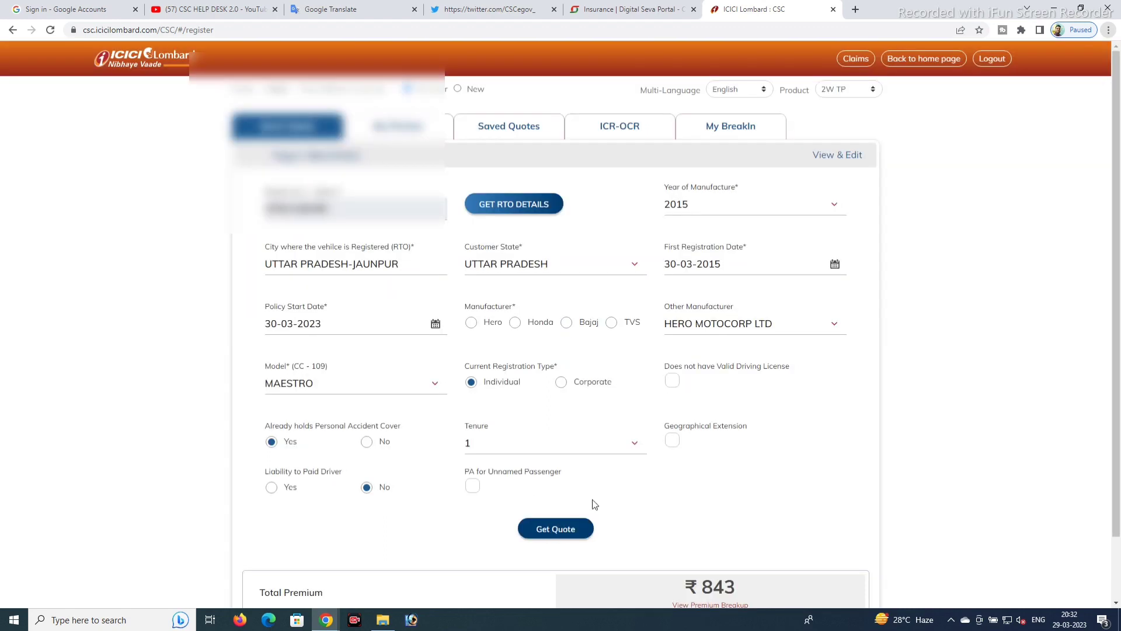
scroll(643, 526, down, 1)
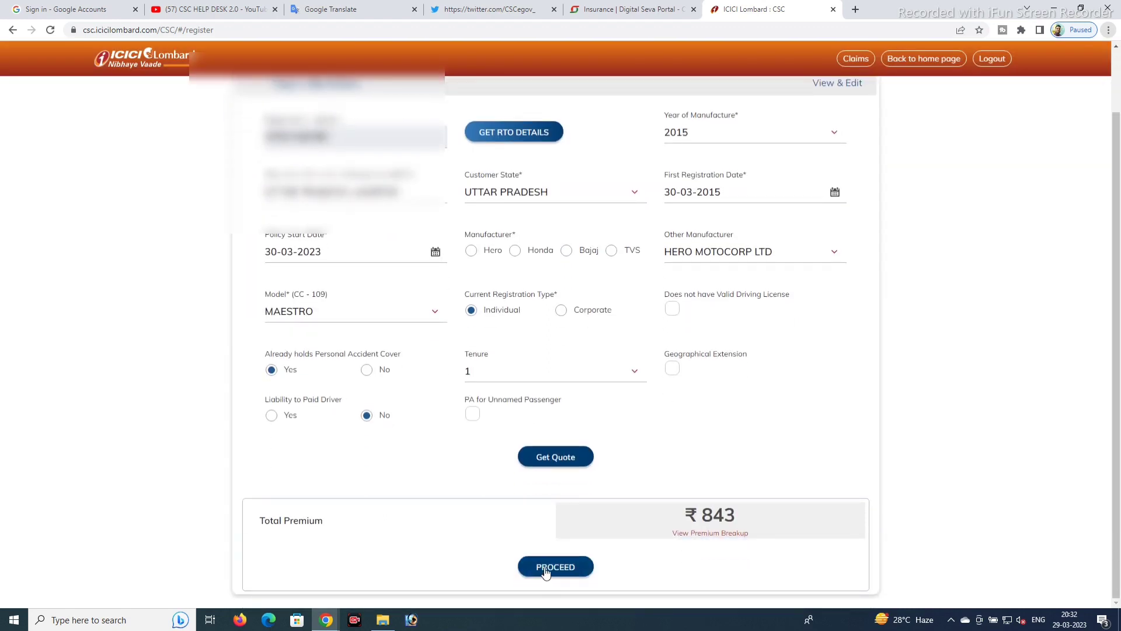
click(546, 570)
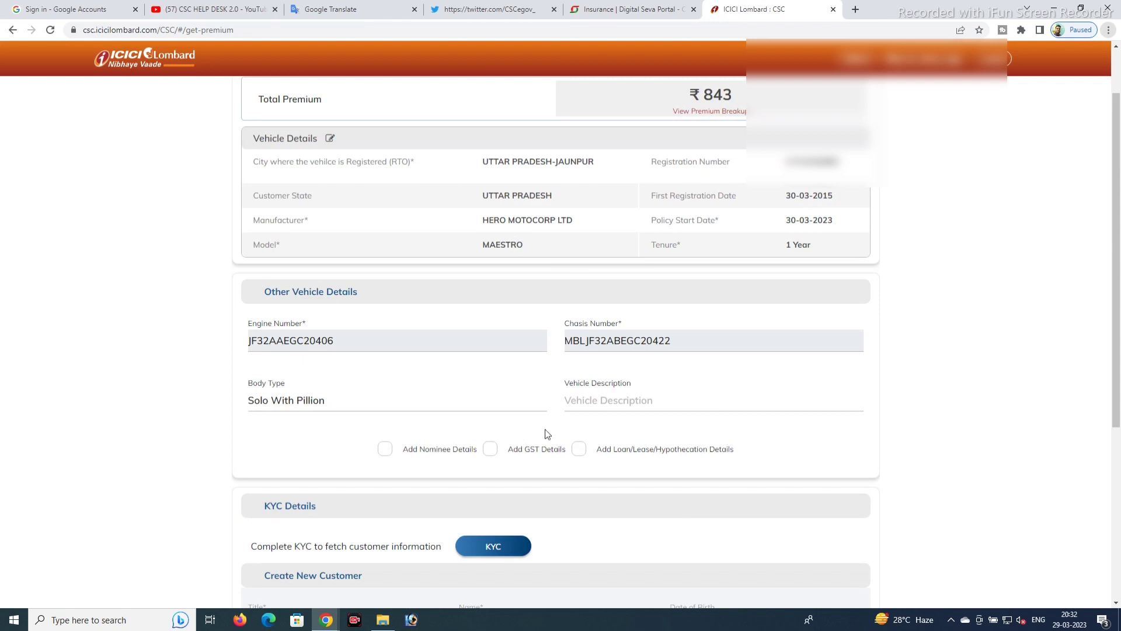
- Add nominee details with relation Father and age 32, then scroll to the KYC section
click(387, 451)
scroll(446, 456, down, 1)
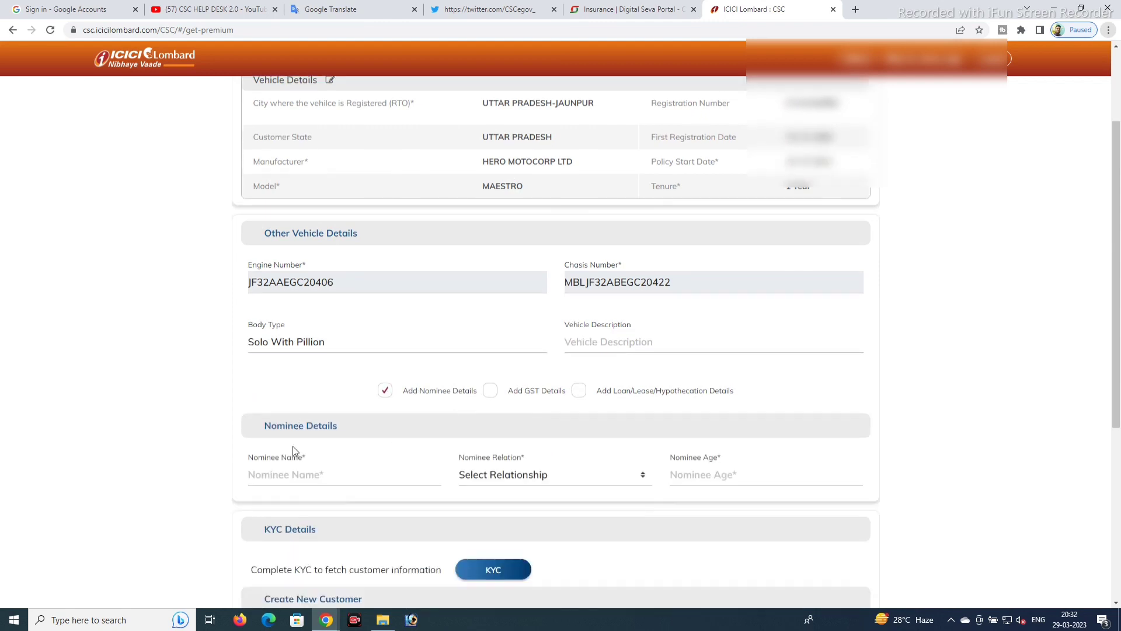
click(338, 478)
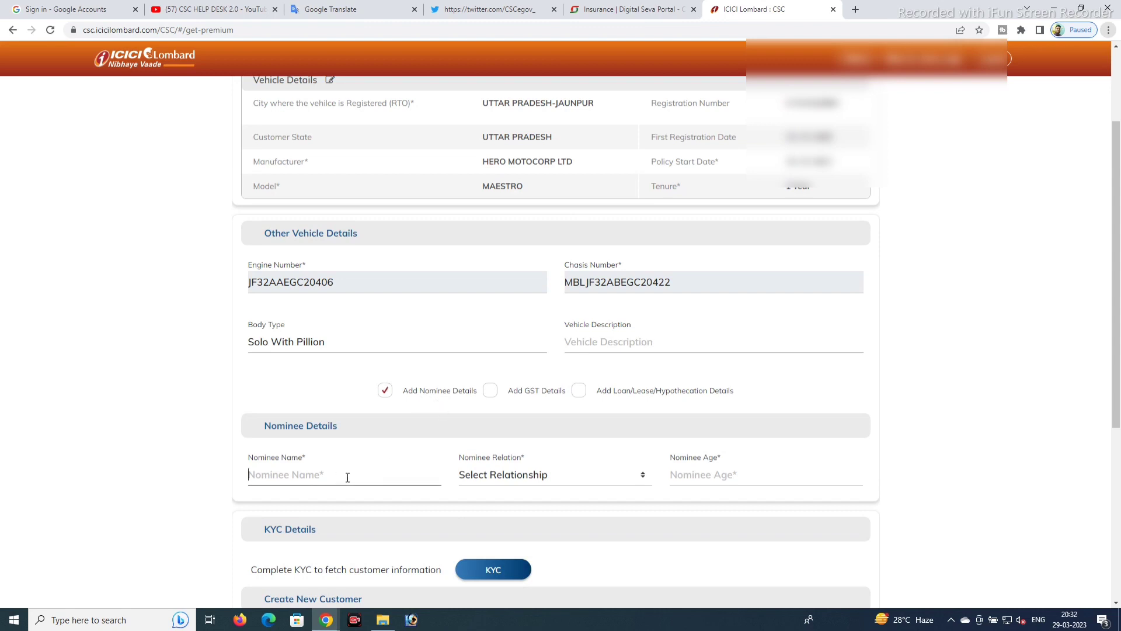
click(481, 474)
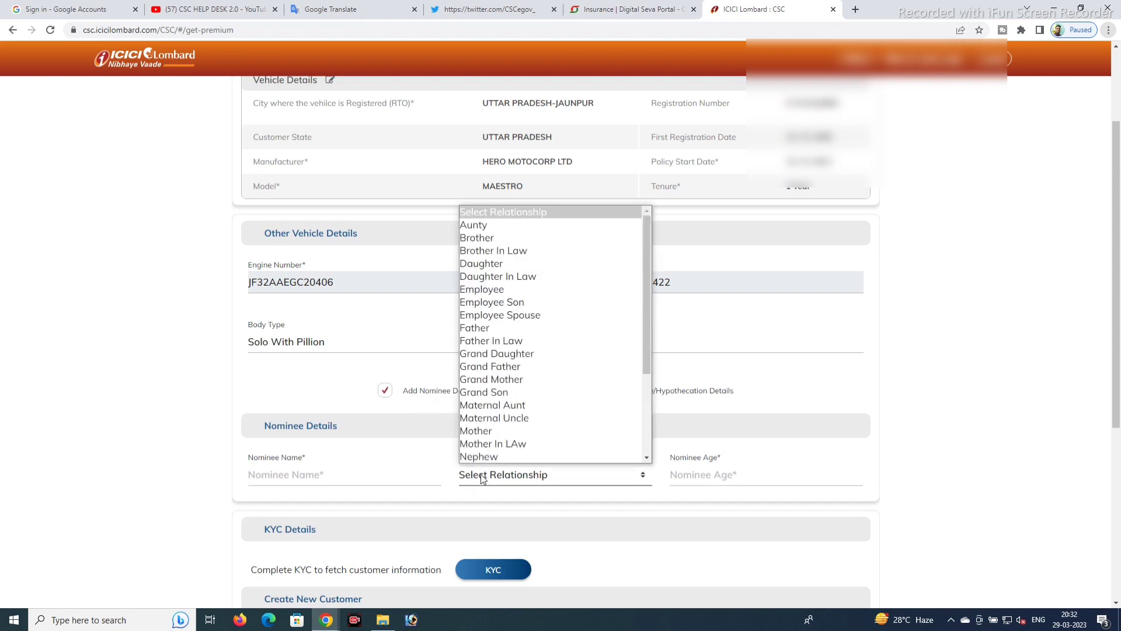
click(481, 328)
click(690, 477)
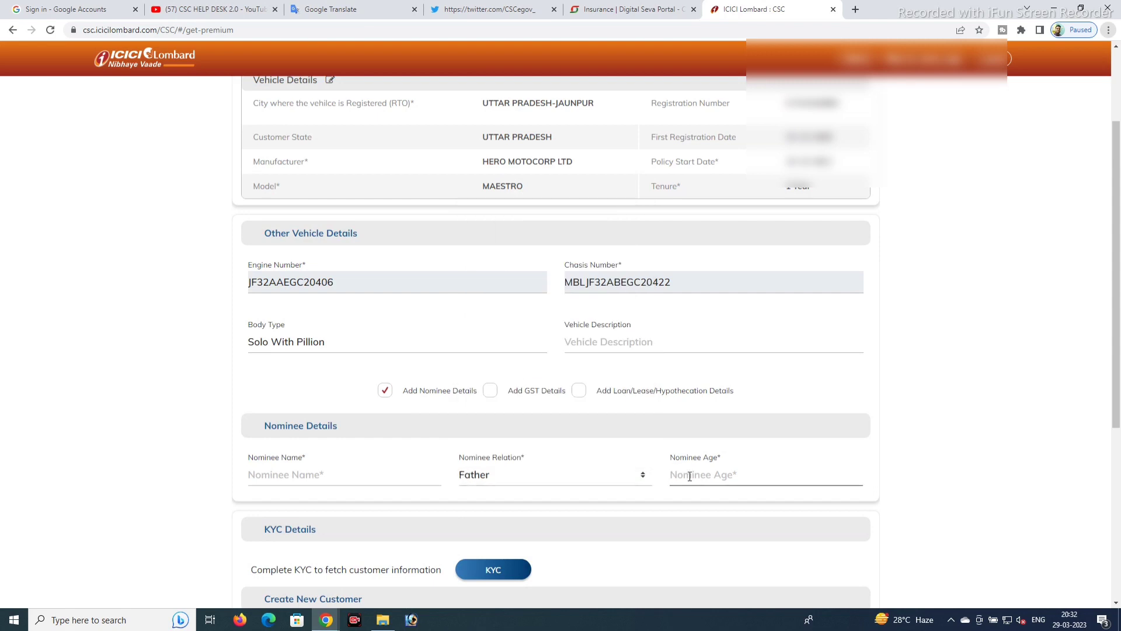
text(32)
scroll(659, 484, down, 1)
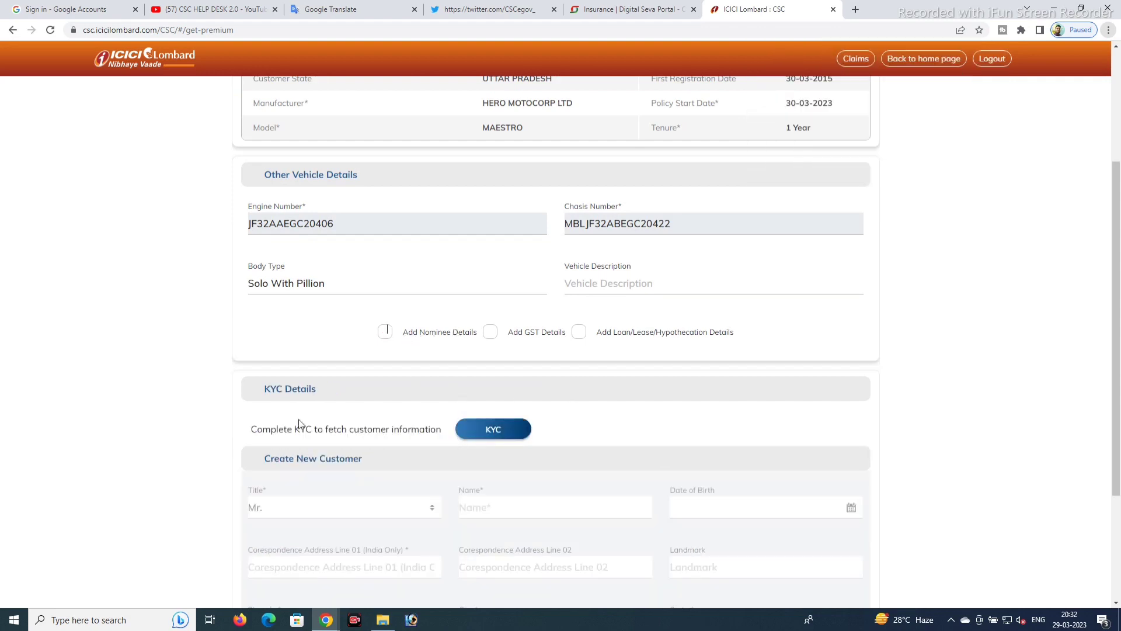
- Start KYC with PAN as the identification type and enter the customer's PAN number
click(493, 430)
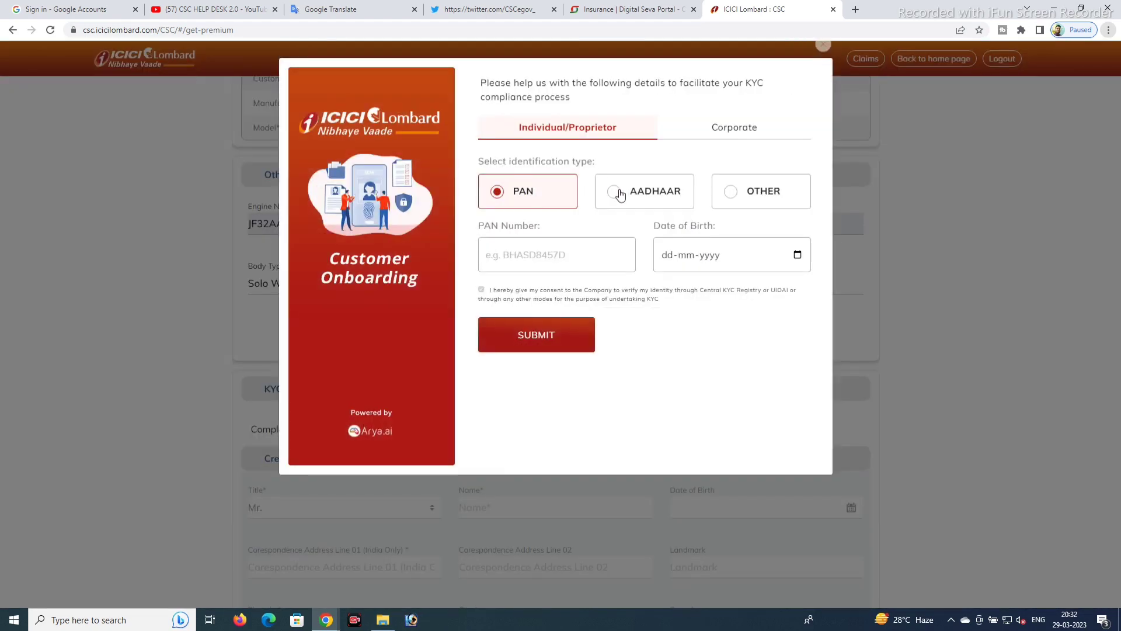
click(620, 195)
click(729, 197)
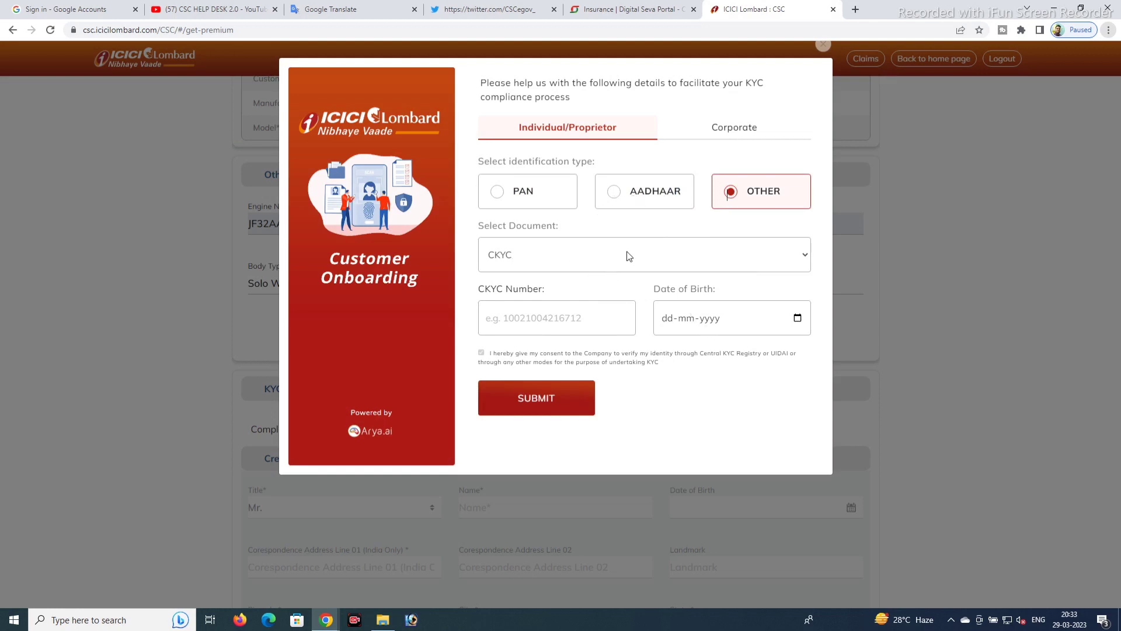
click(498, 193)
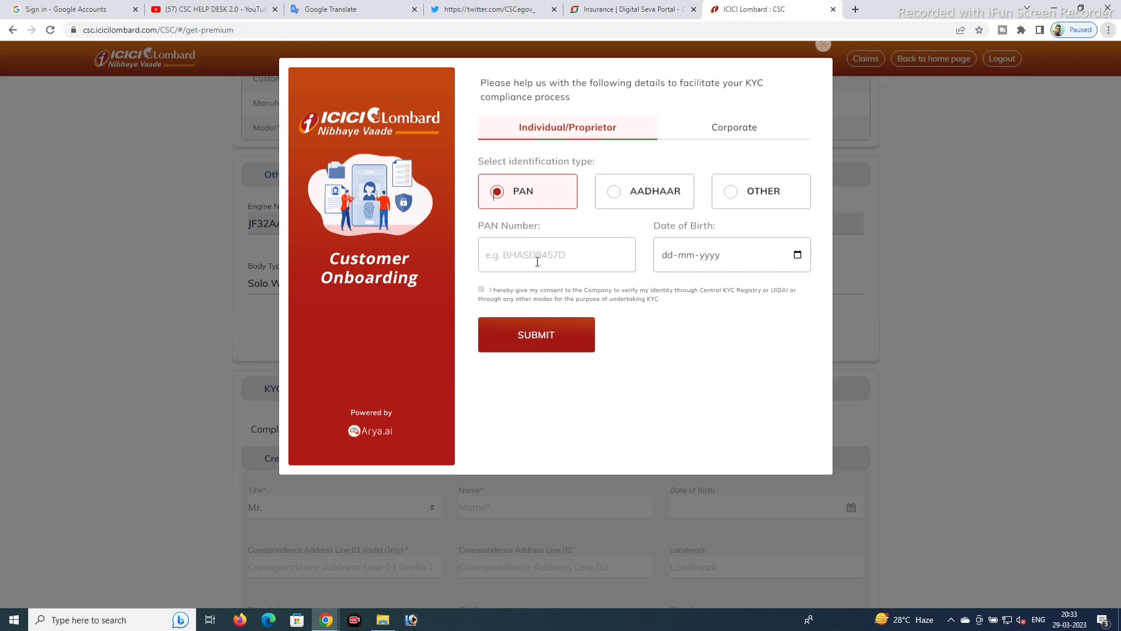
click(534, 257)
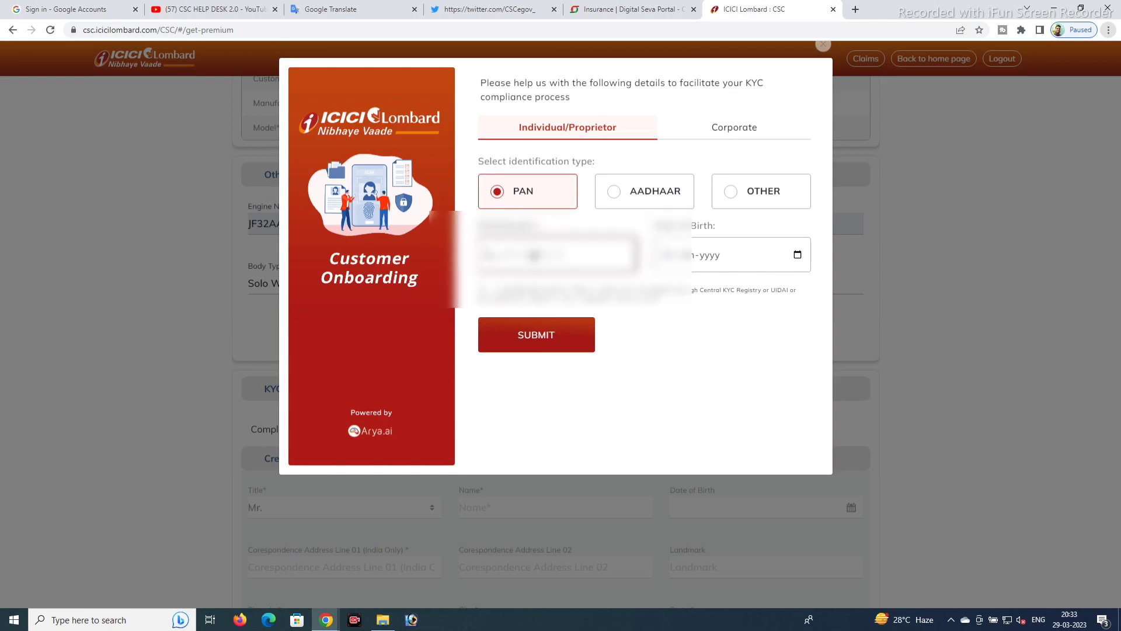
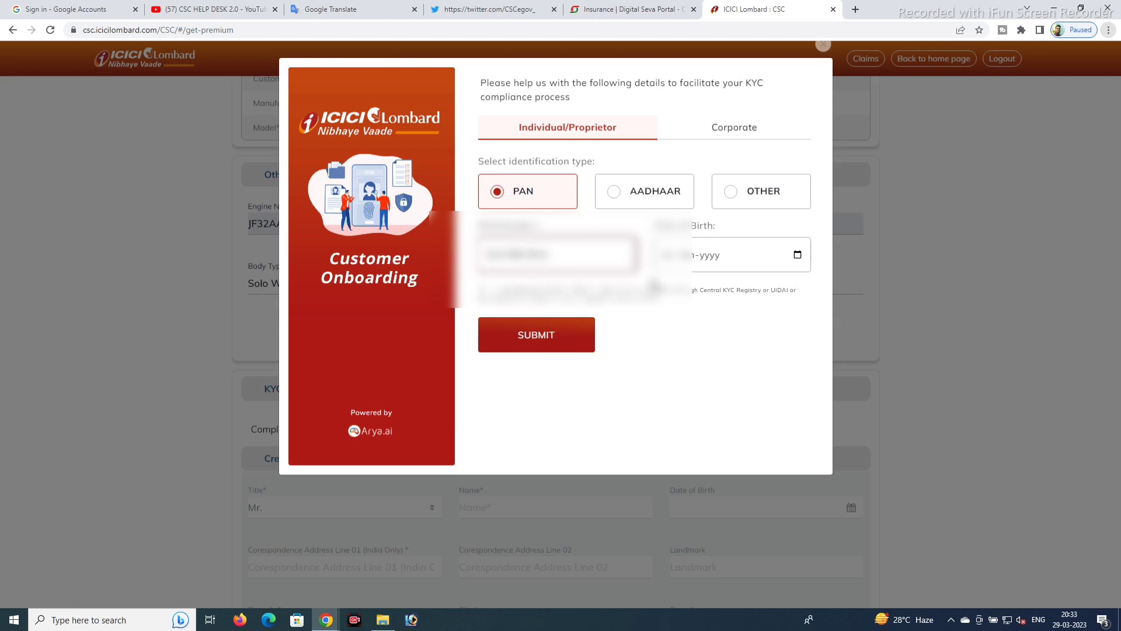
click(797, 256)
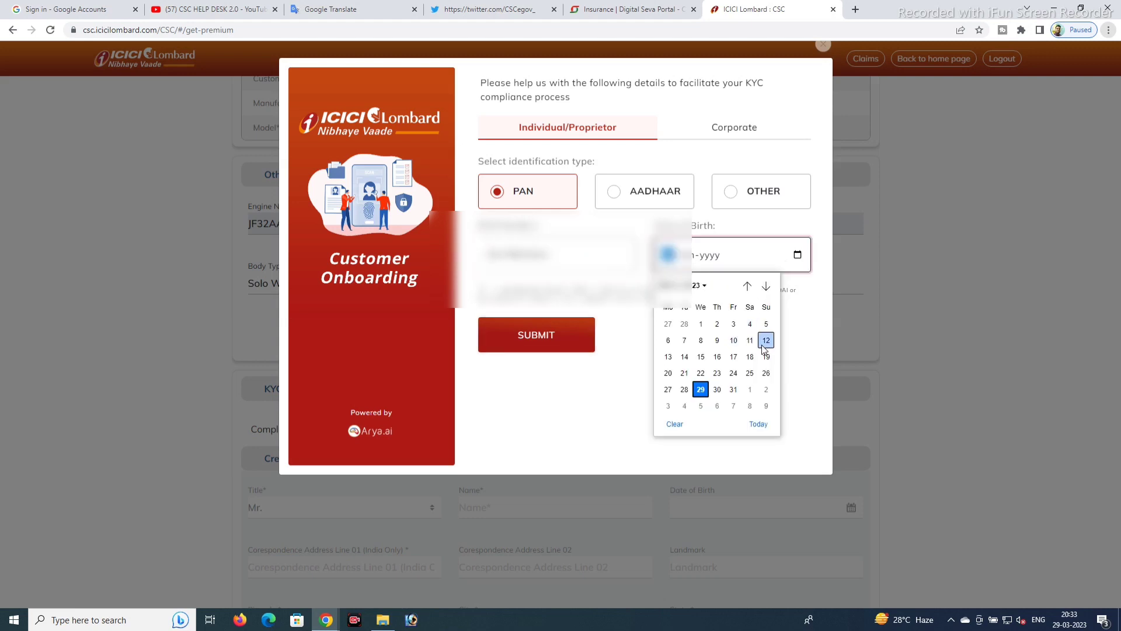
click(696, 286)
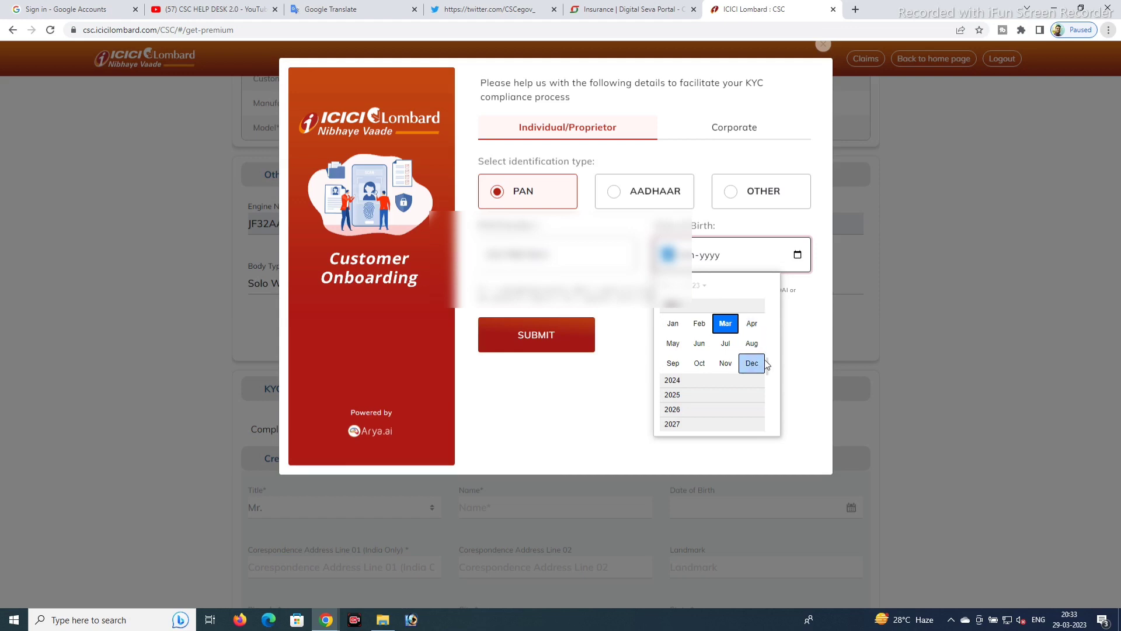
drag(770, 364, 773, 323)
scroll(776, 326, up, 5)
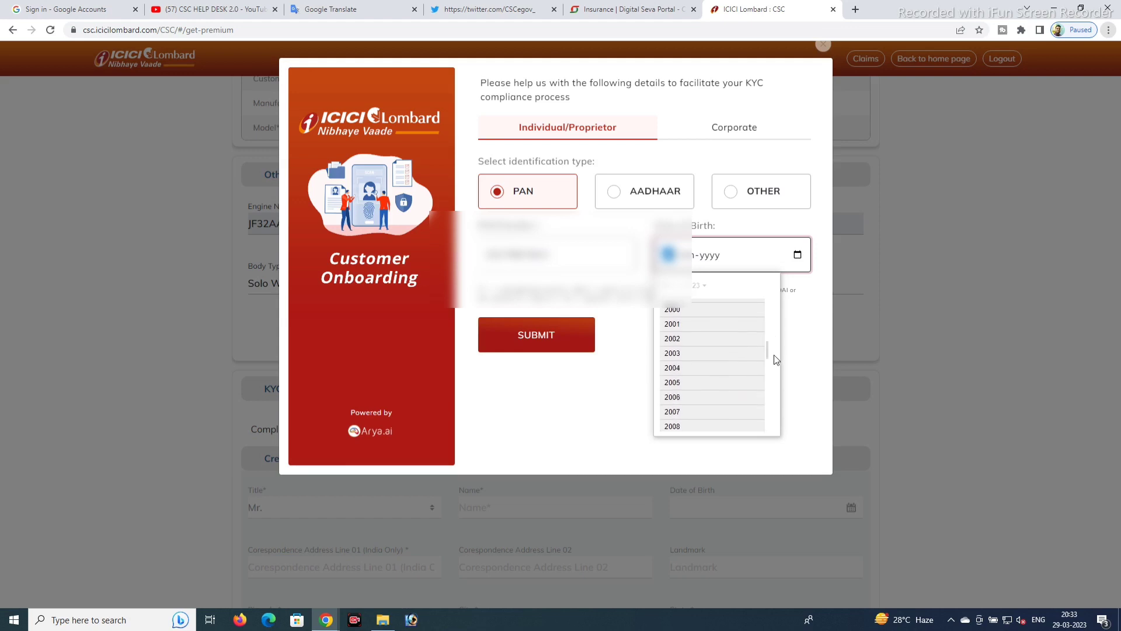
click(773, 338)
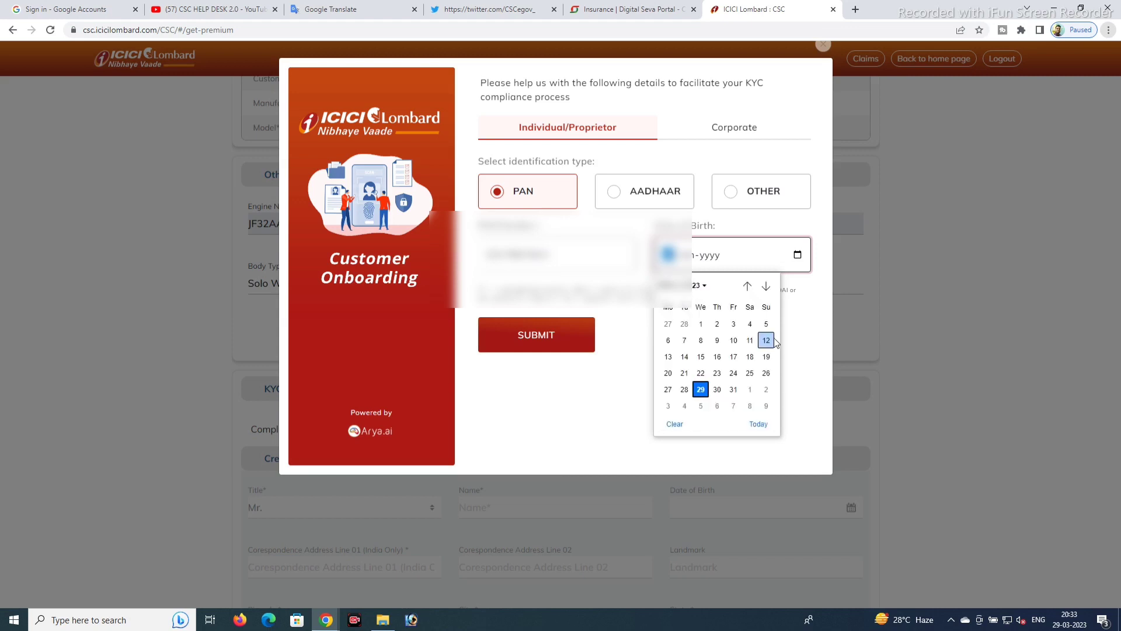
click(704, 286)
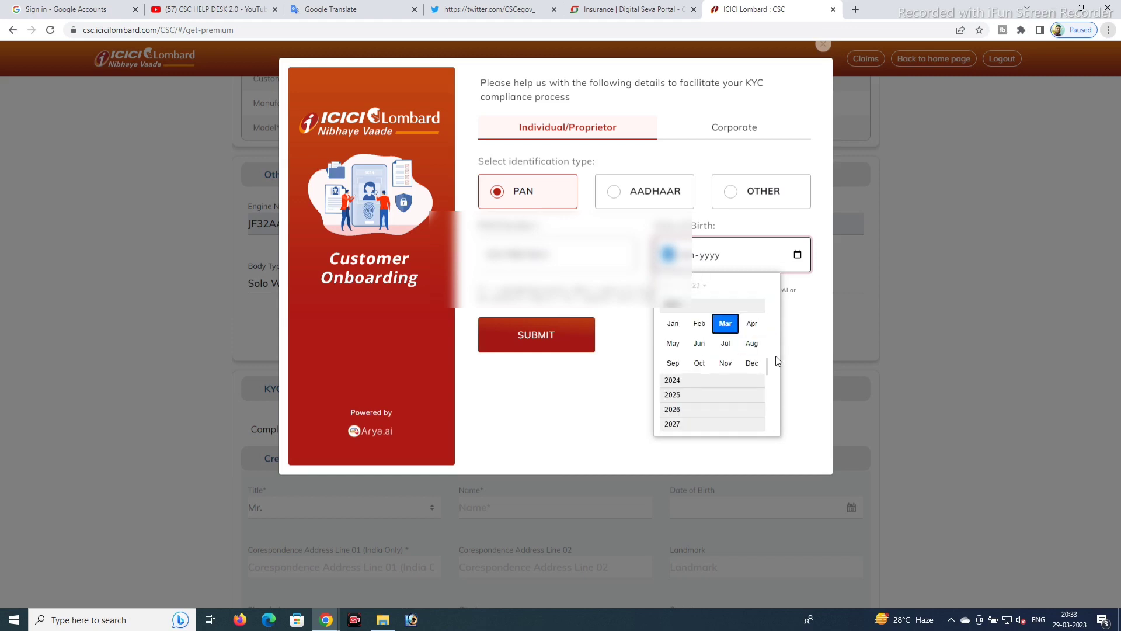
scroll(769, 363, up, 5)
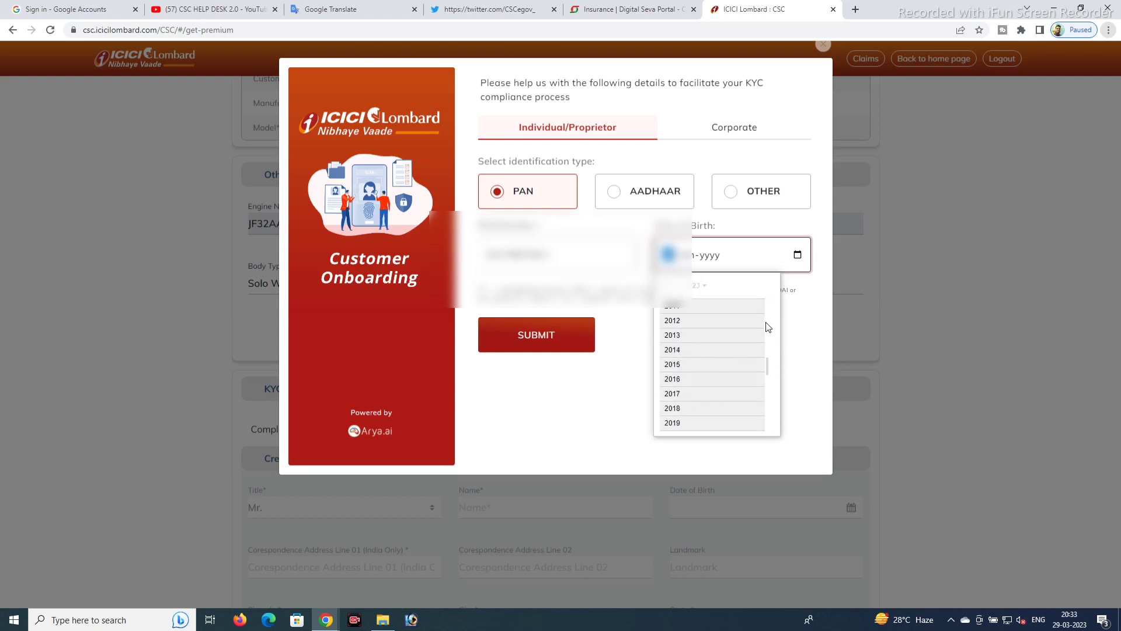
drag(767, 360, 767, 336)
scroll(767, 333, up, 2)
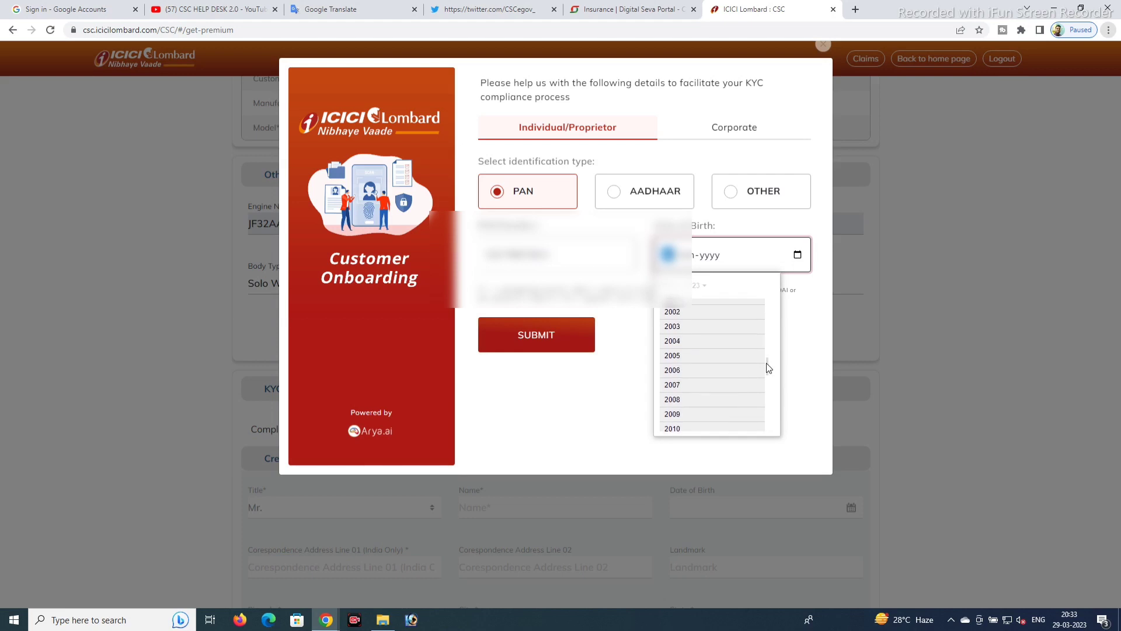
scroll(768, 368, up, 3)
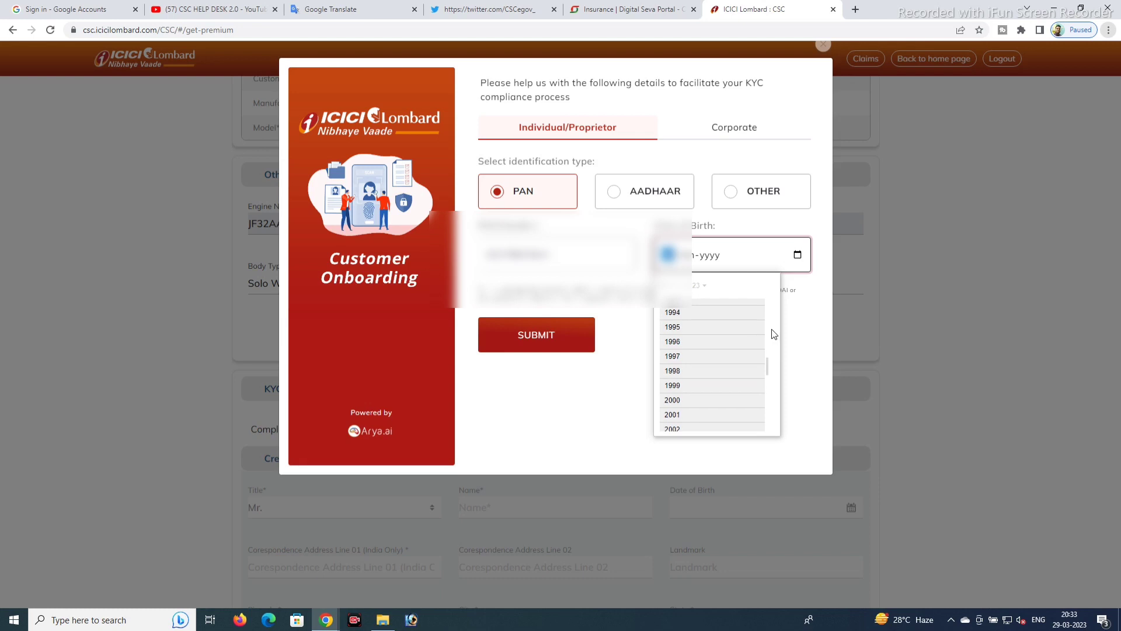
scroll(768, 361, up, 1)
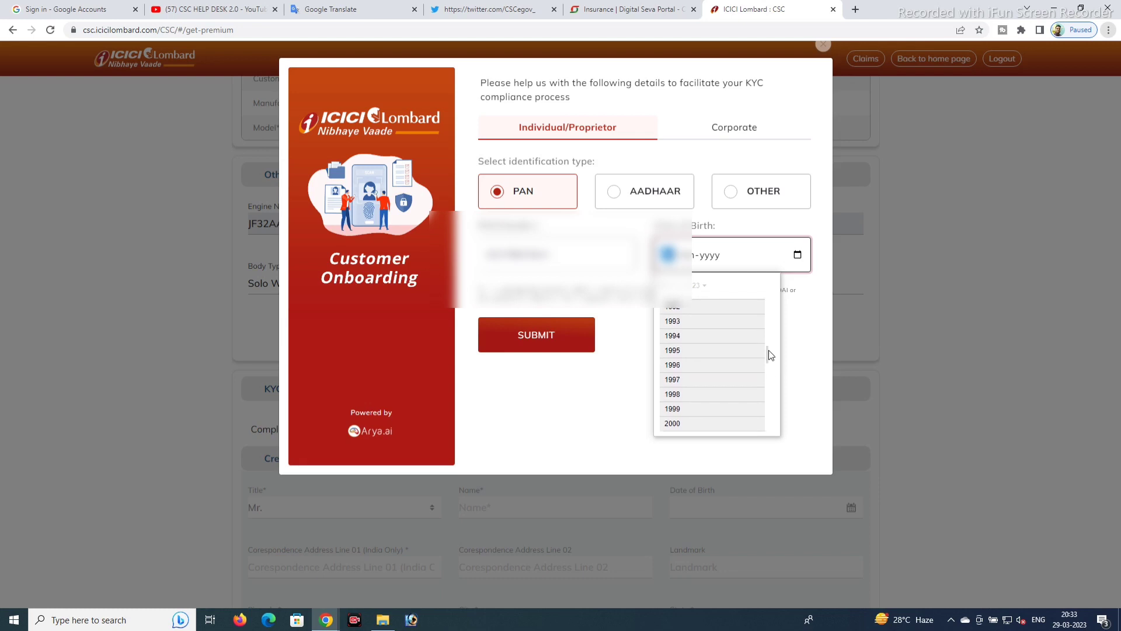
click(671, 316)
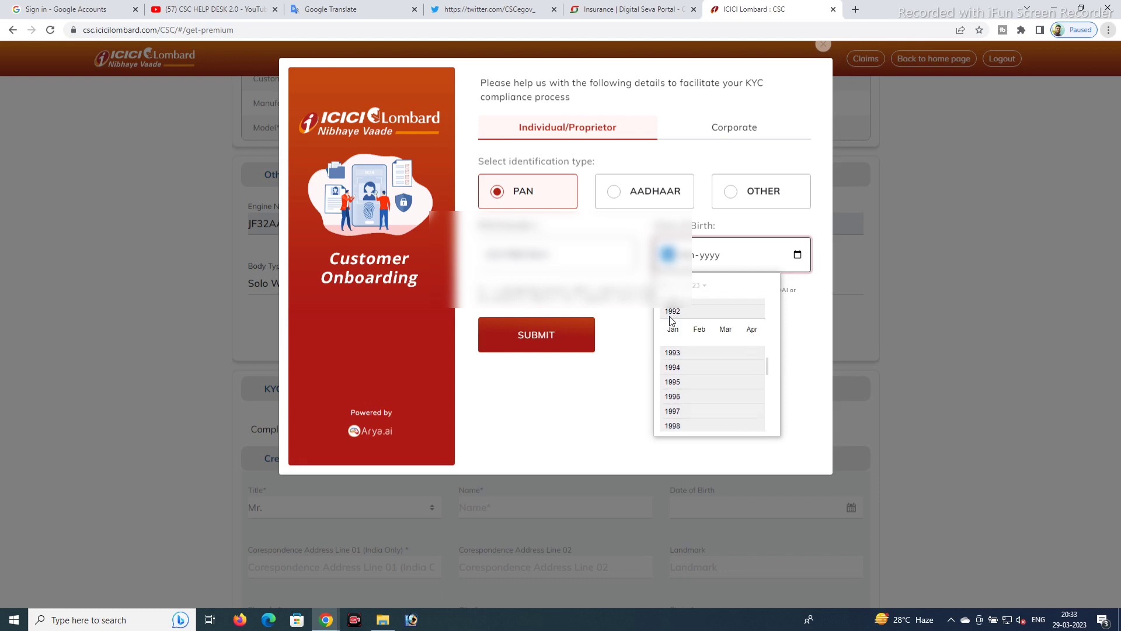
click(706, 363)
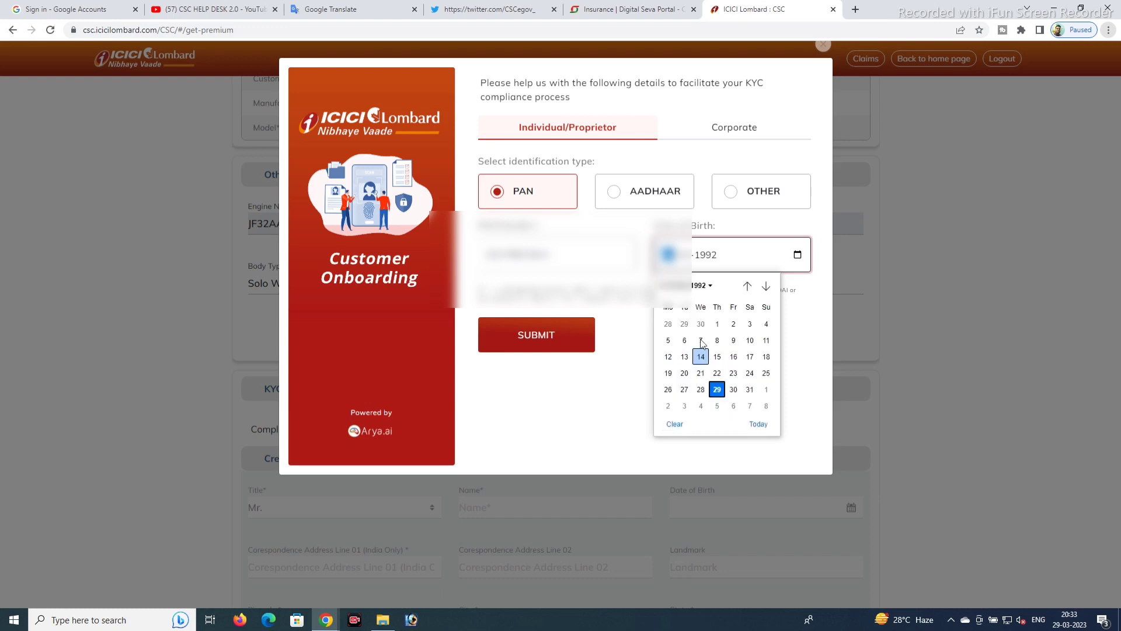
click(766, 372)
click(544, 344)
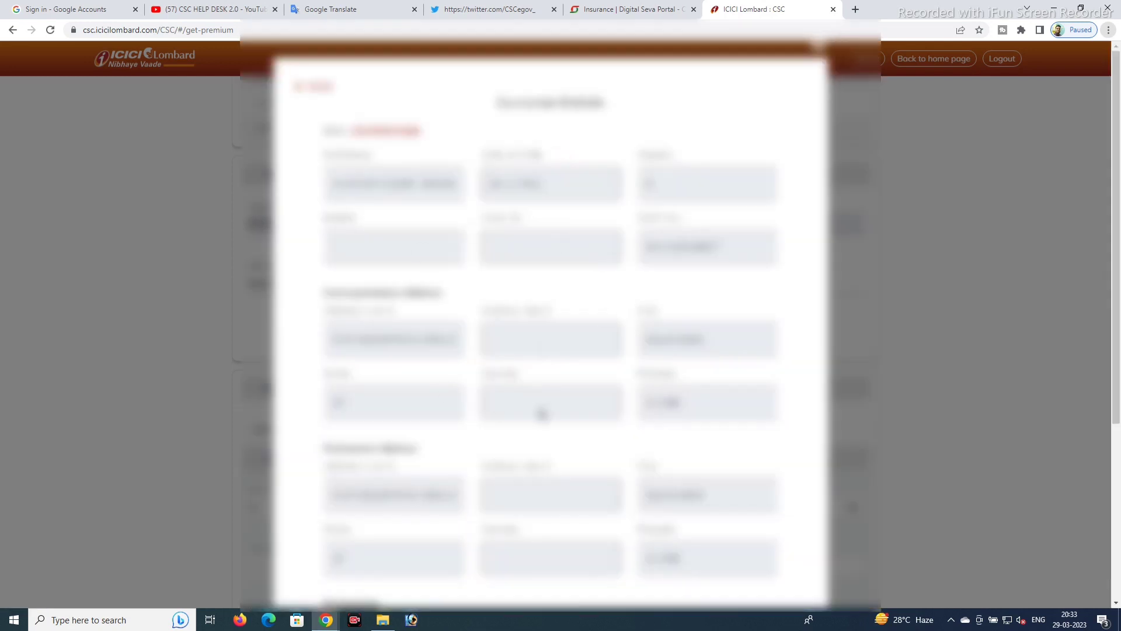
- Select the first nominee option in the fetched customer details and confirm them
scroll(544, 414, down, 4)
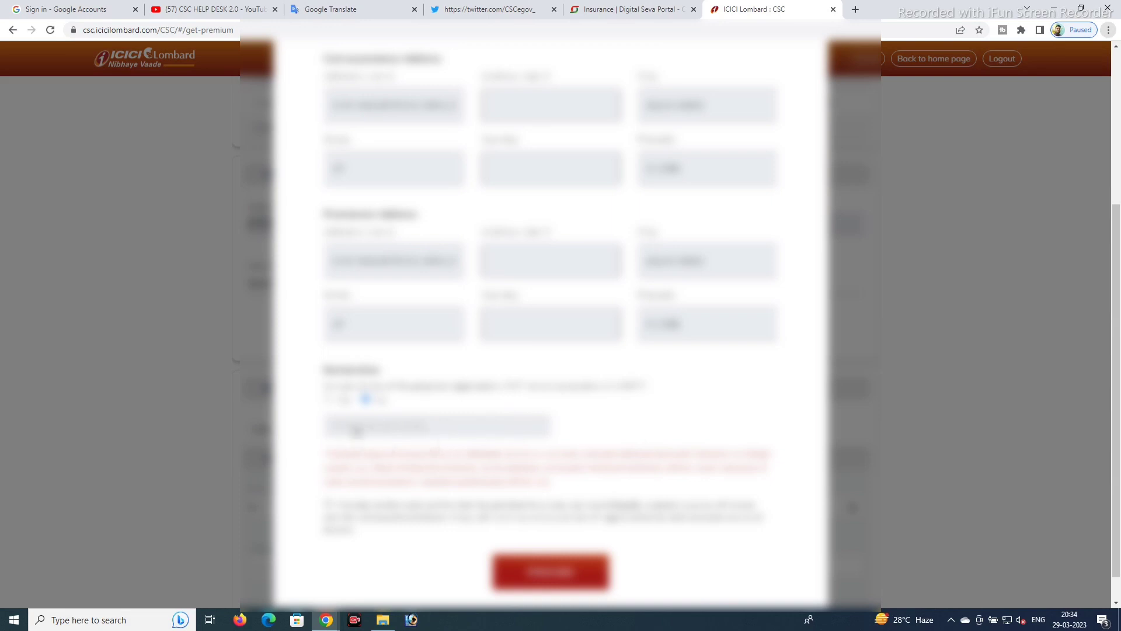
click(328, 399)
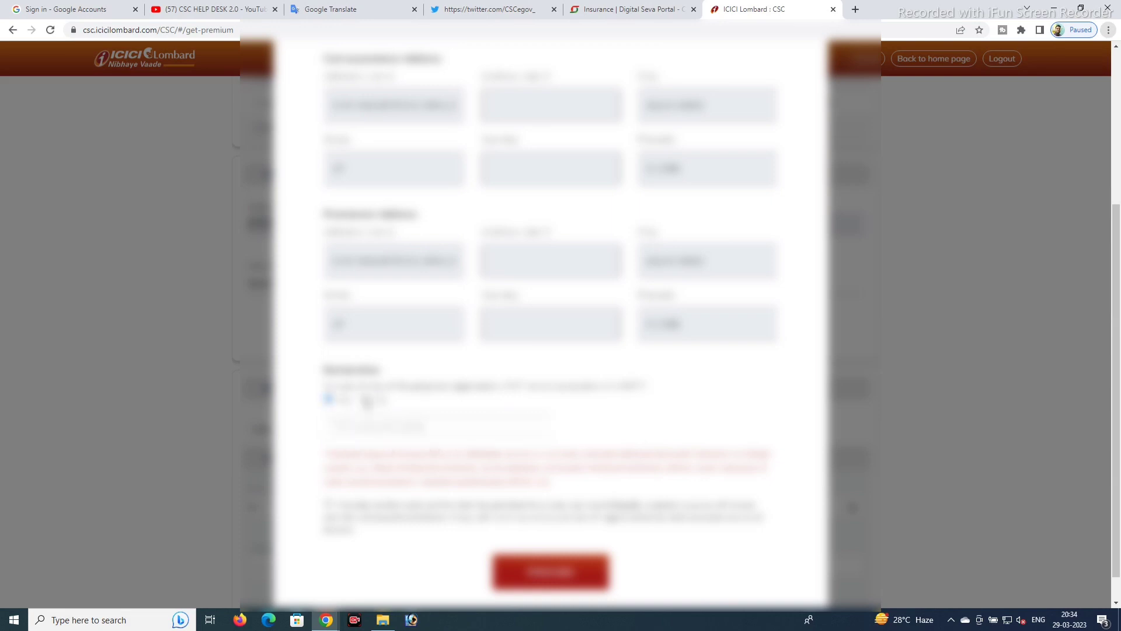
click(538, 578)
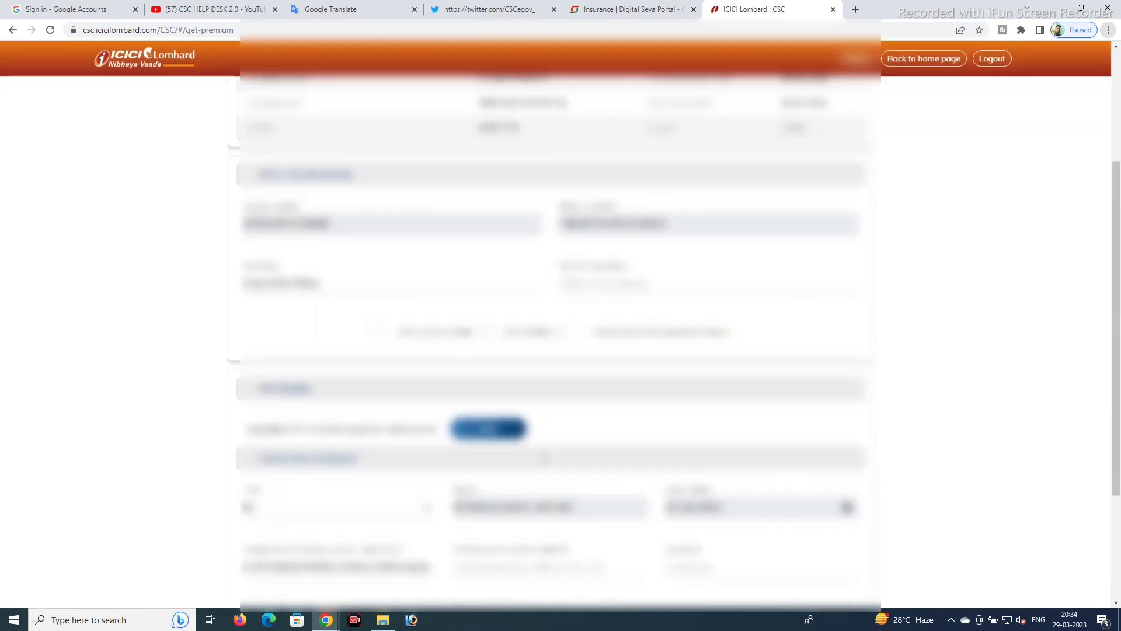
- Set the customer's city to ALLAHABAD
scroll(549, 409, down, 3)
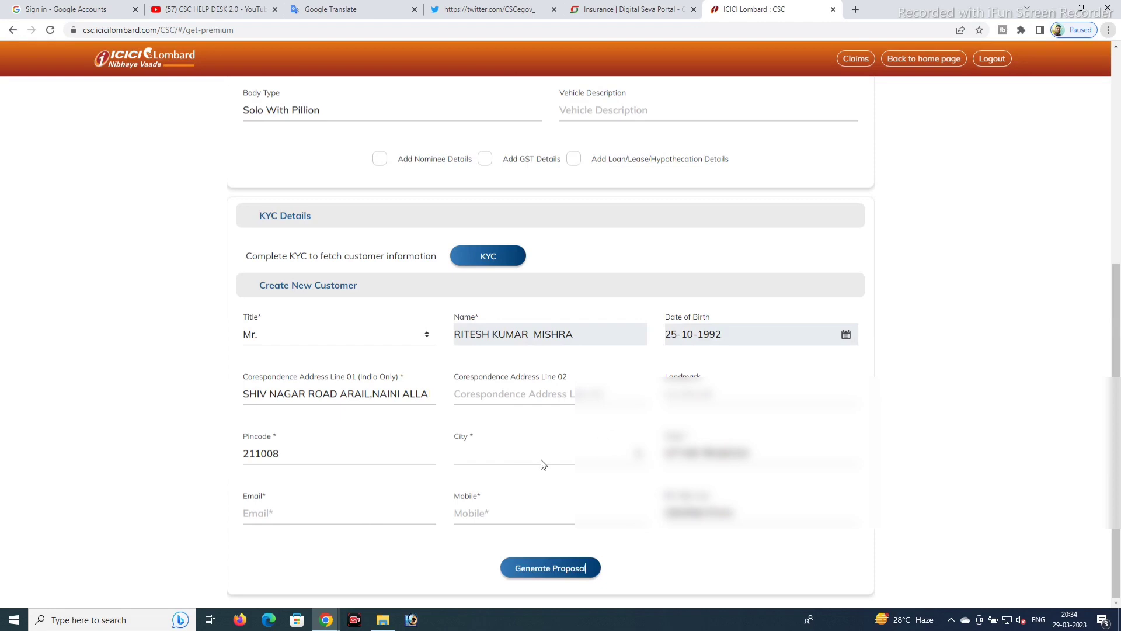
click(514, 462)
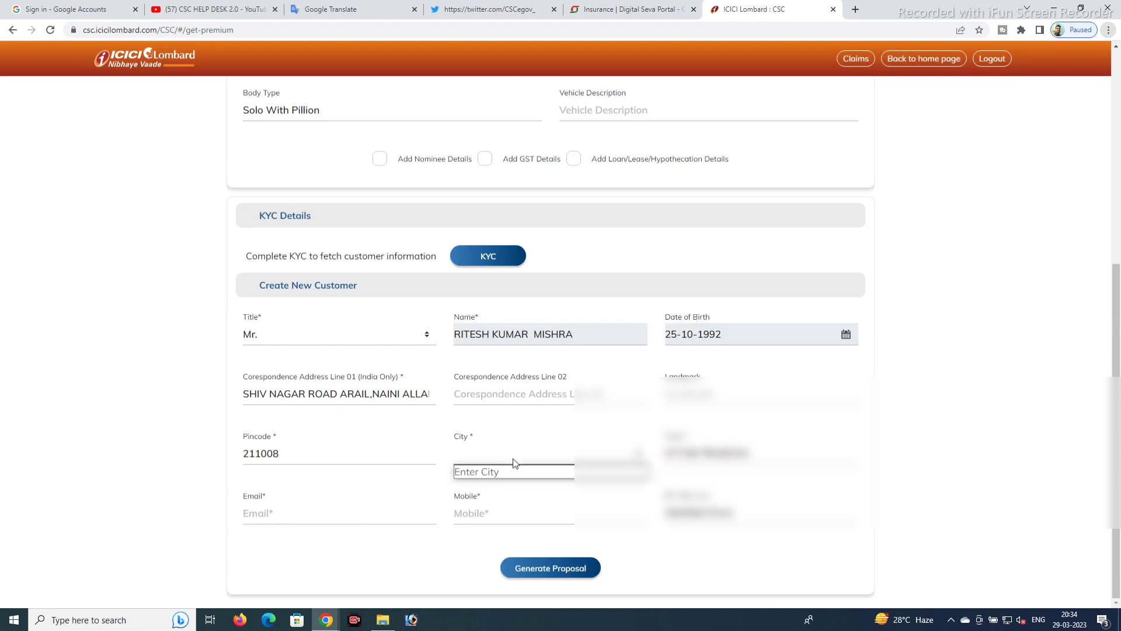
click(511, 461)
click(664, 461)
click(596, 462)
click(591, 463)
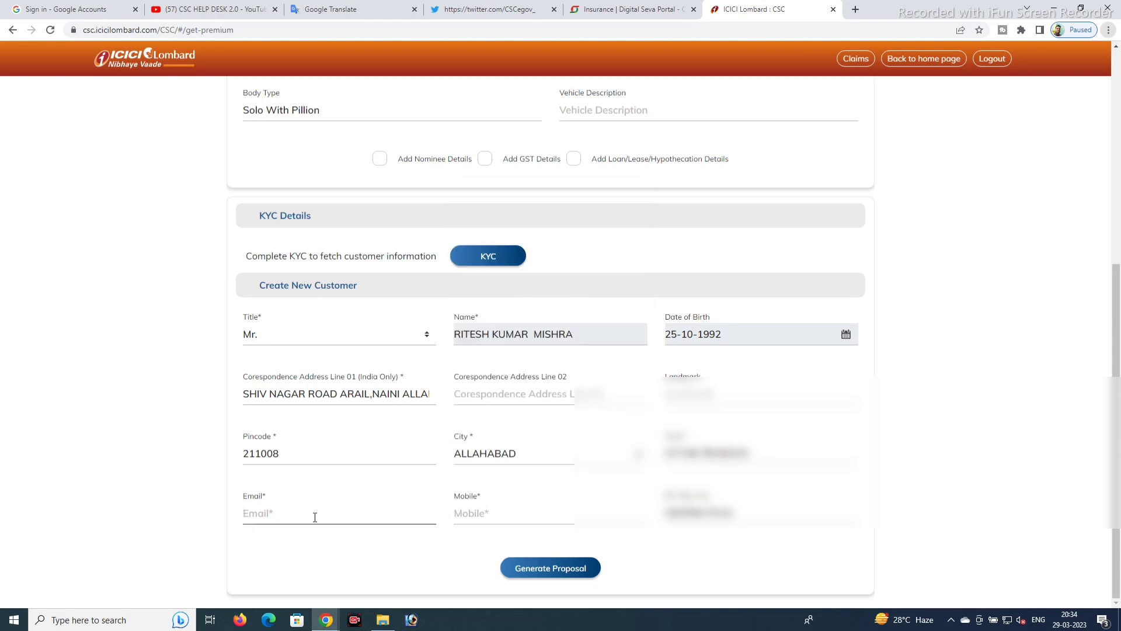
- Fill in the customer's e-mail address and mobile number, then generate the proposal
text(HIN)
click(466, 515)
text(9999999999)
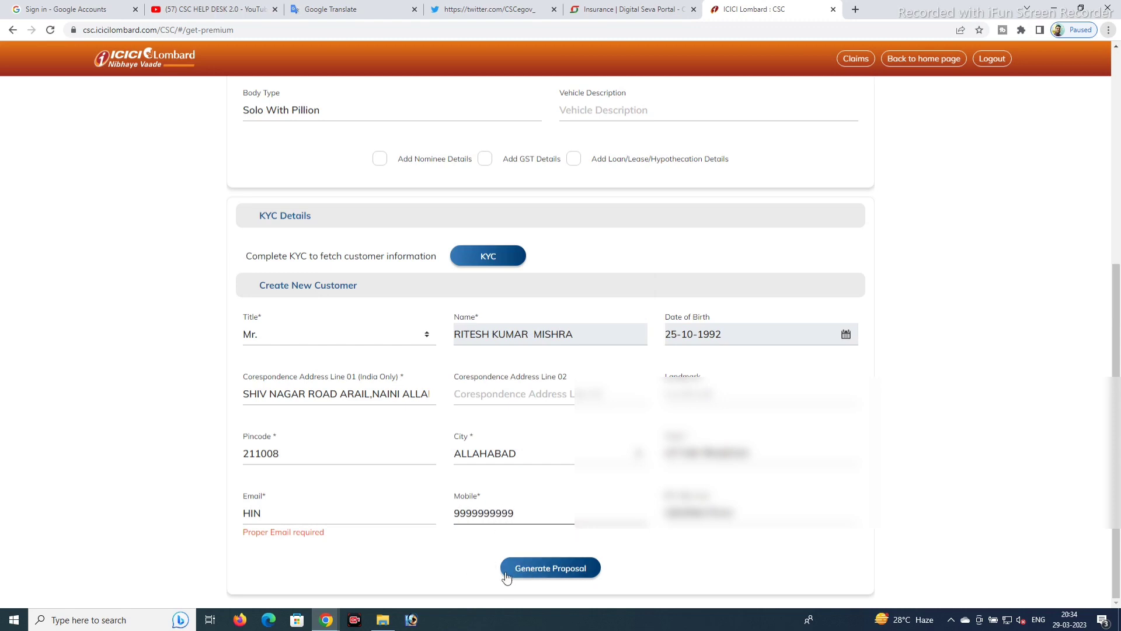
key(shift+Tab)
key(ctrl+v)
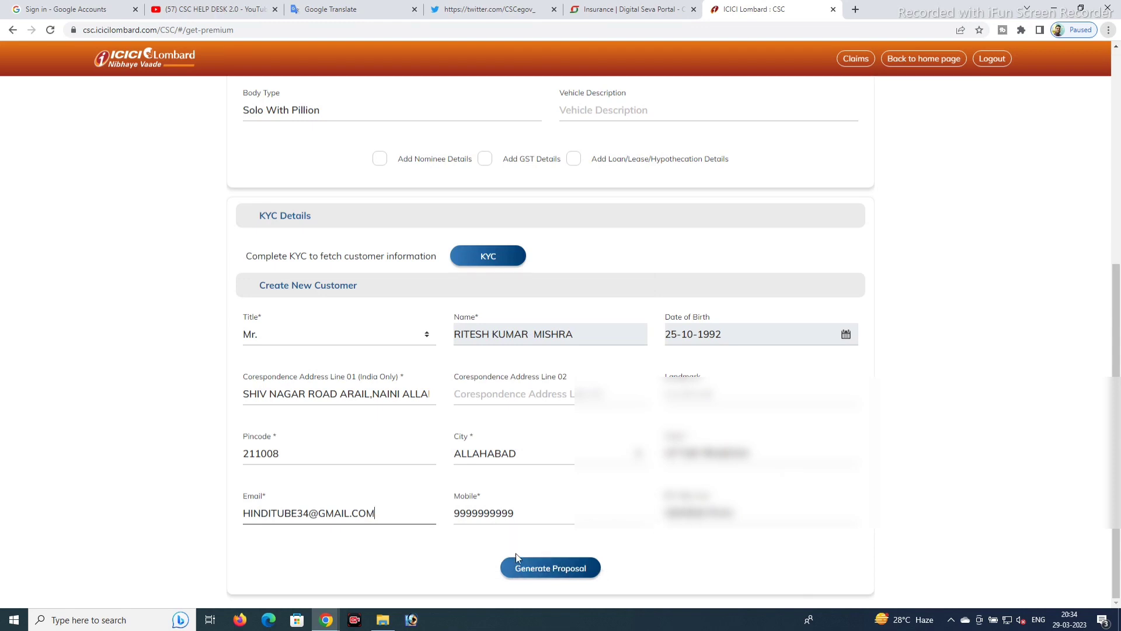
click(532, 571)
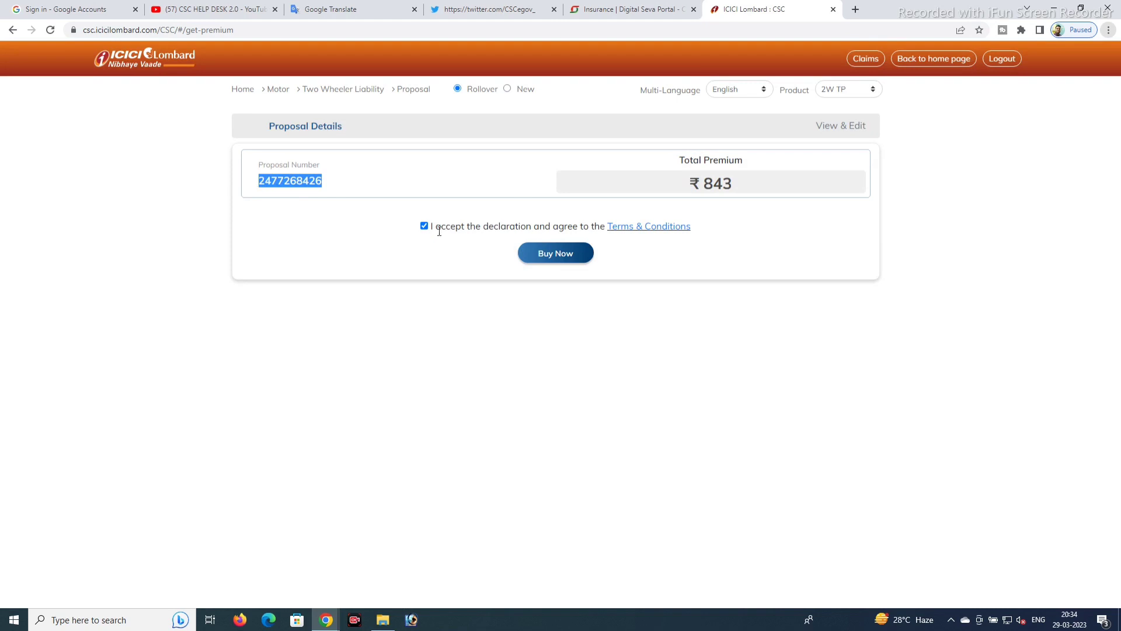
- Buy the ₹843 policy with the declaration accepted, sending it to payment
click(556, 255)
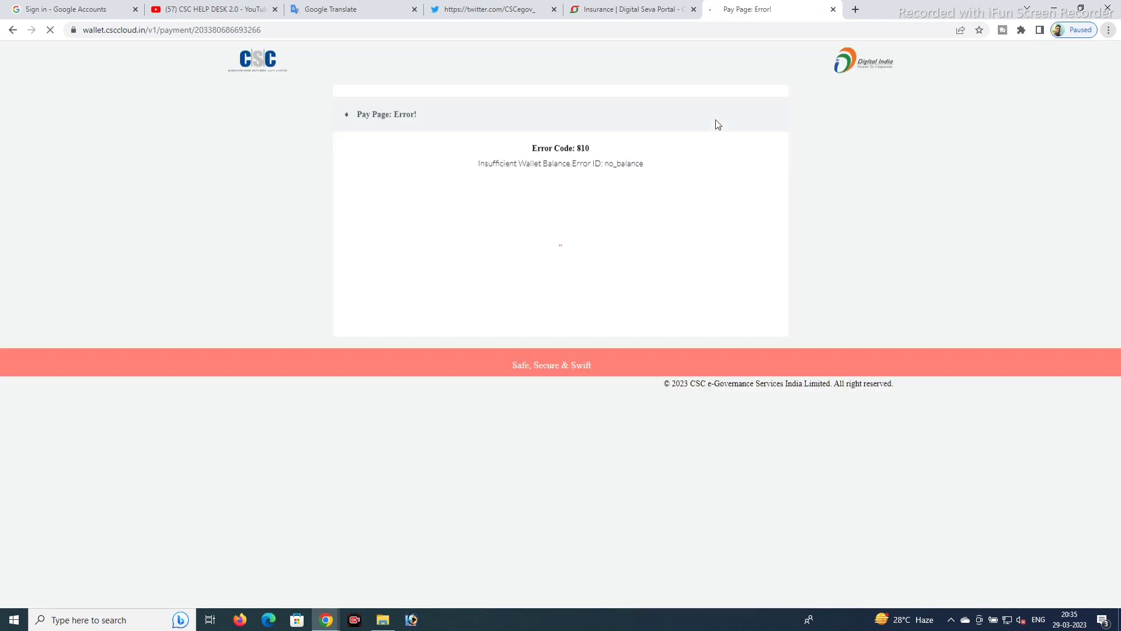
- Highlight the Error Code 810 text and the Insufficient Wallet Balance message
drag(531, 148, 590, 148)
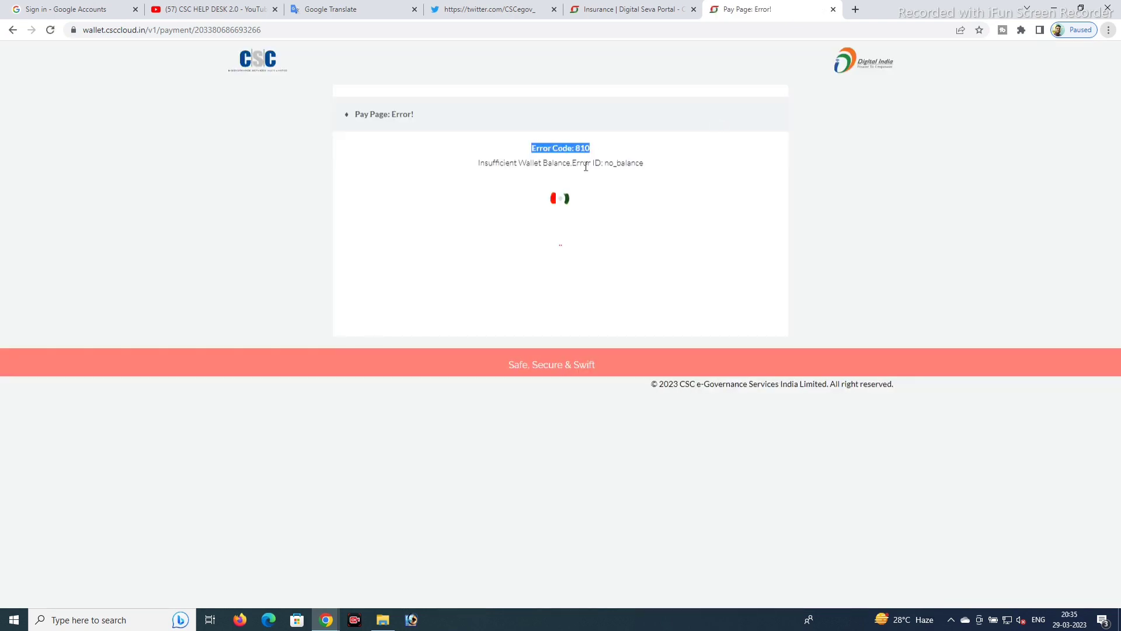
click(487, 162)
drag(487, 162, 671, 180)
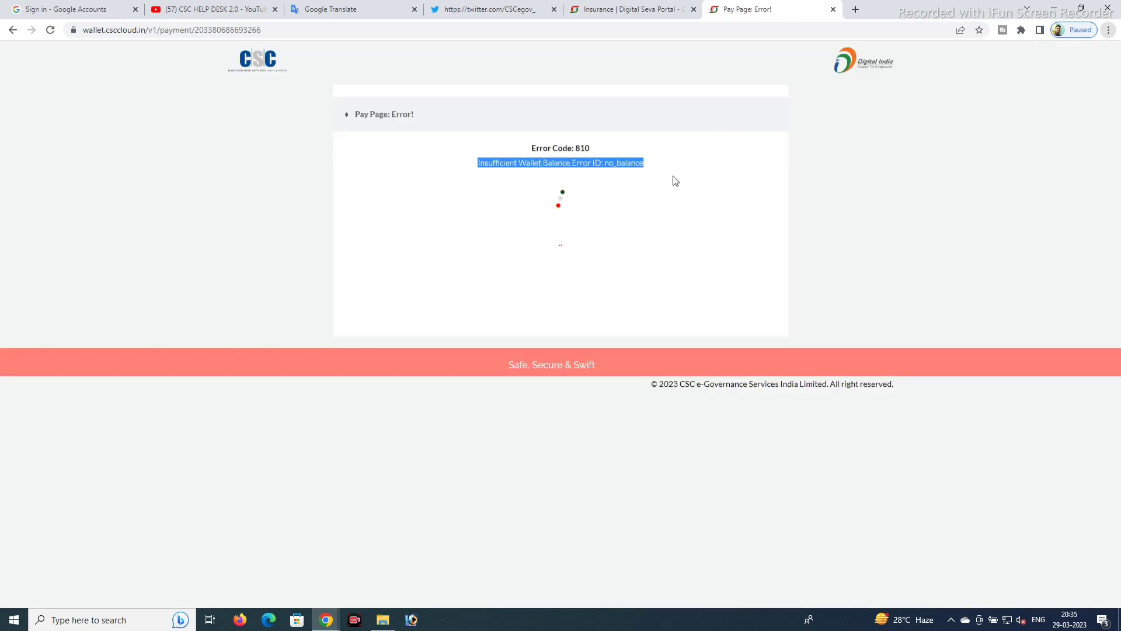